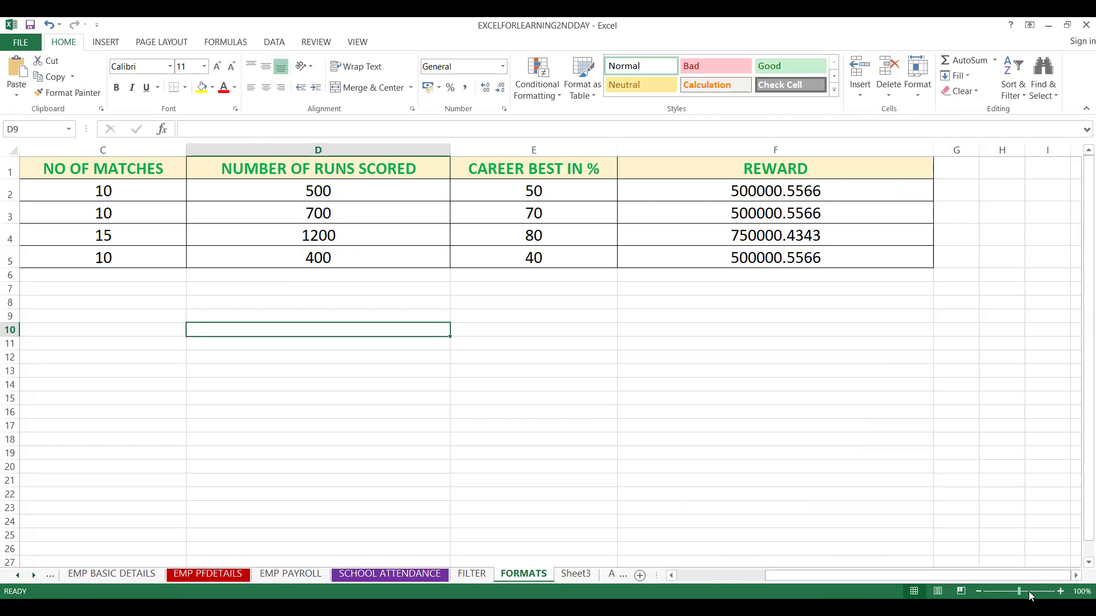
Enlarge the worksheet view to 184% and go to the empty rows of column E below the cricket data table.
click(1028, 592)
click(598, 406)
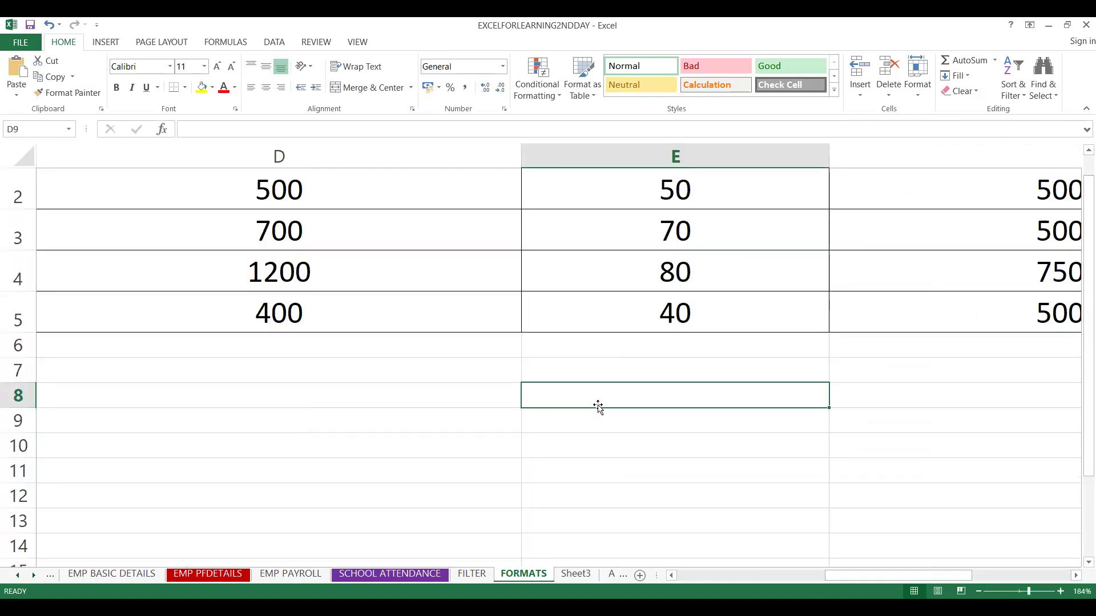
key(Down)
key(Down)
key(Down)
key(Down)
key(Down)
key(Down)
key(Down)
key(Down)
key(Down)
key(Down)
key(Down)
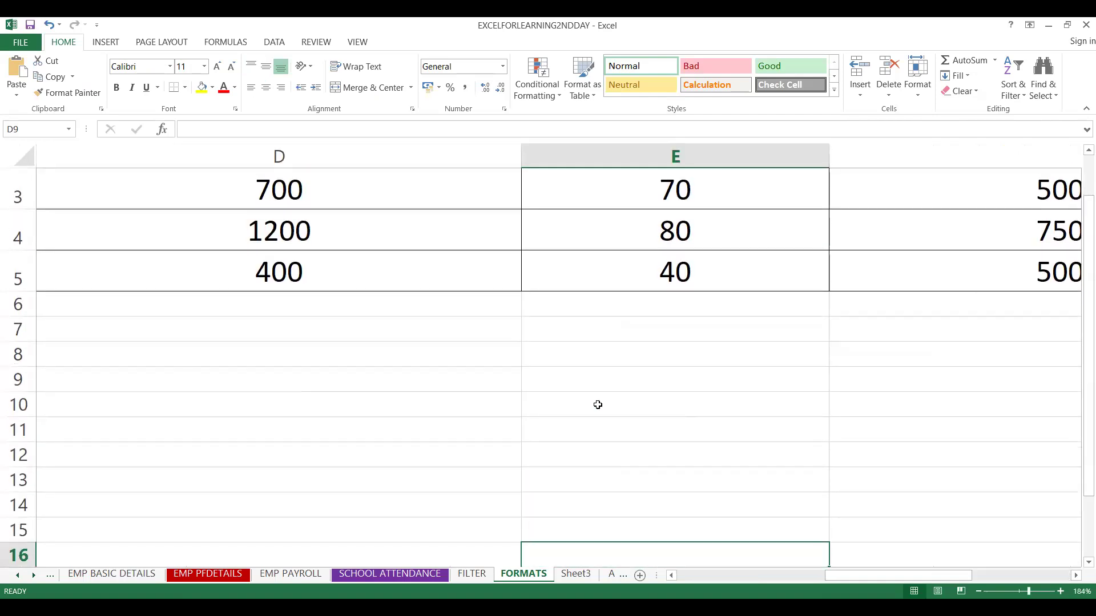
key(Down)
key(Down)
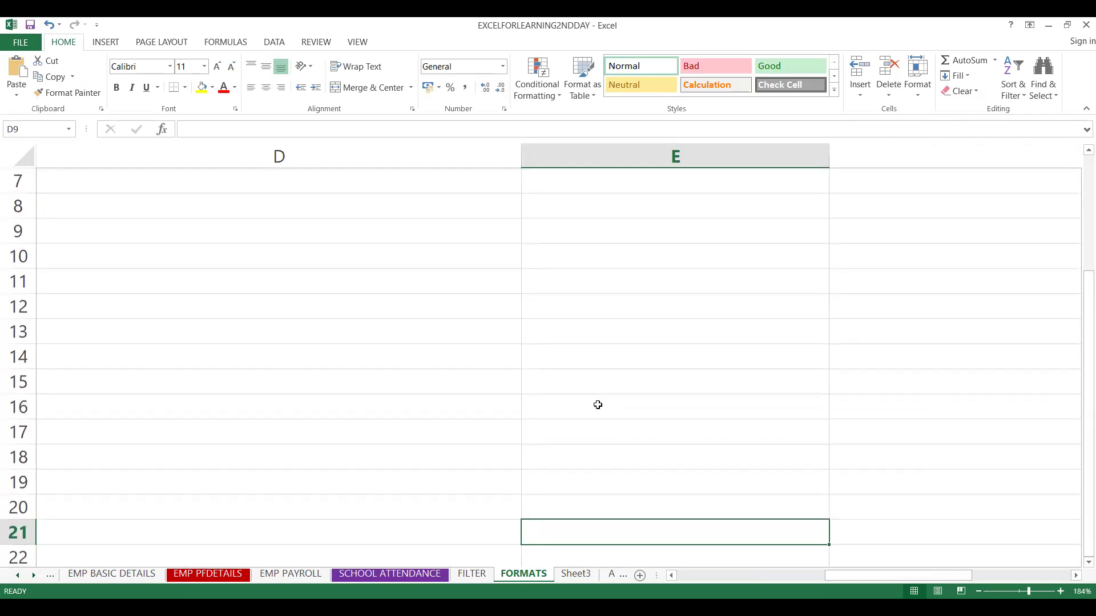
Review the list of available number formats for the empty cell E9 without applying one.
click(624, 237)
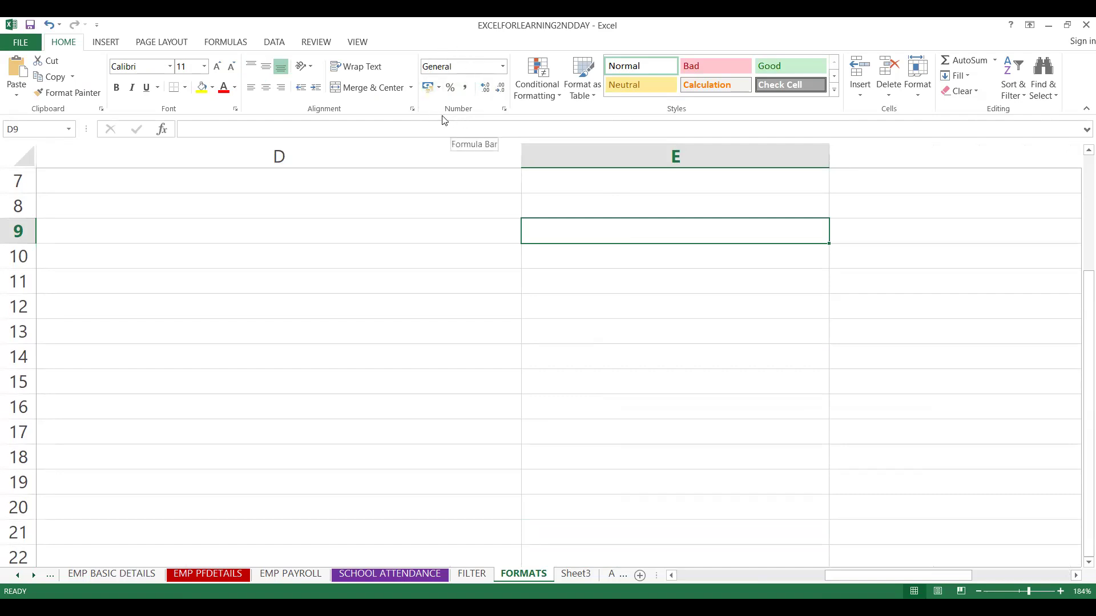
click(502, 67)
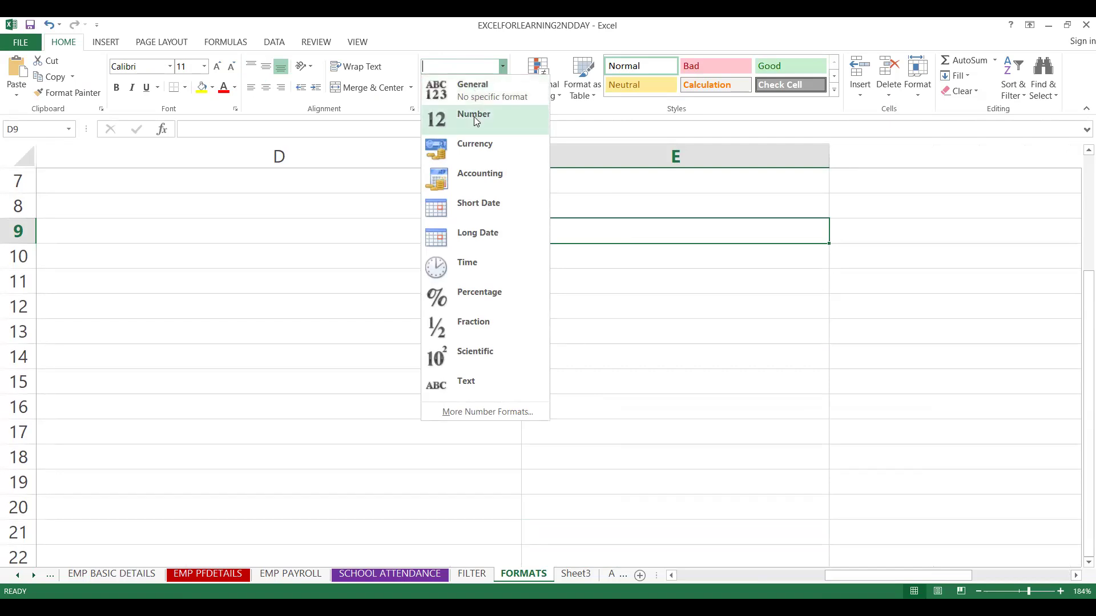
click(706, 325)
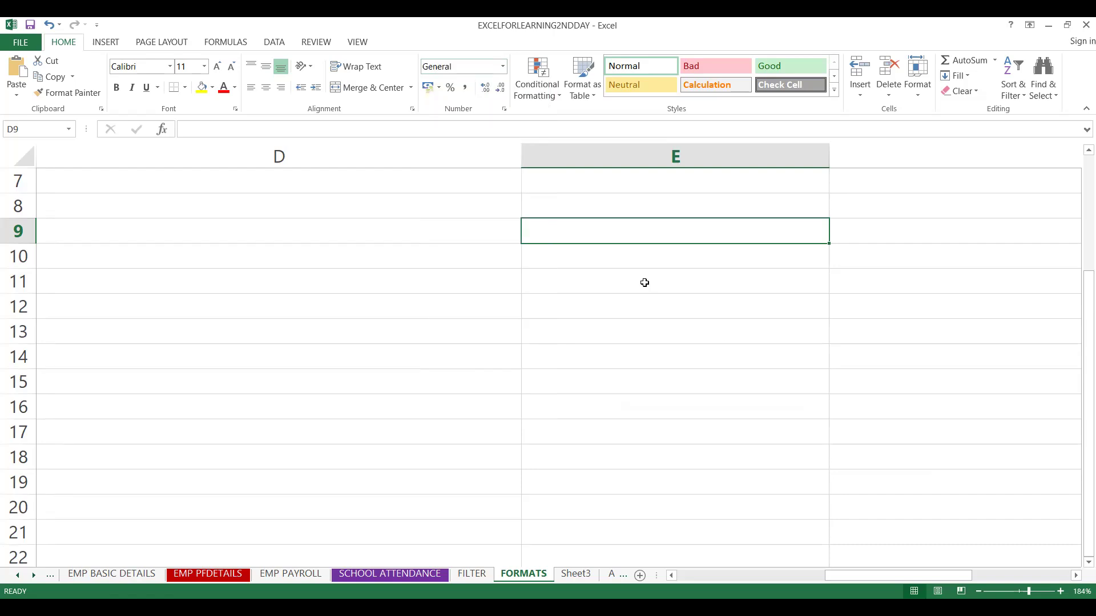
Enter a long decimal number beginning with 1242223232.213113 in cell E10 and reselect the cell.
click(611, 264)
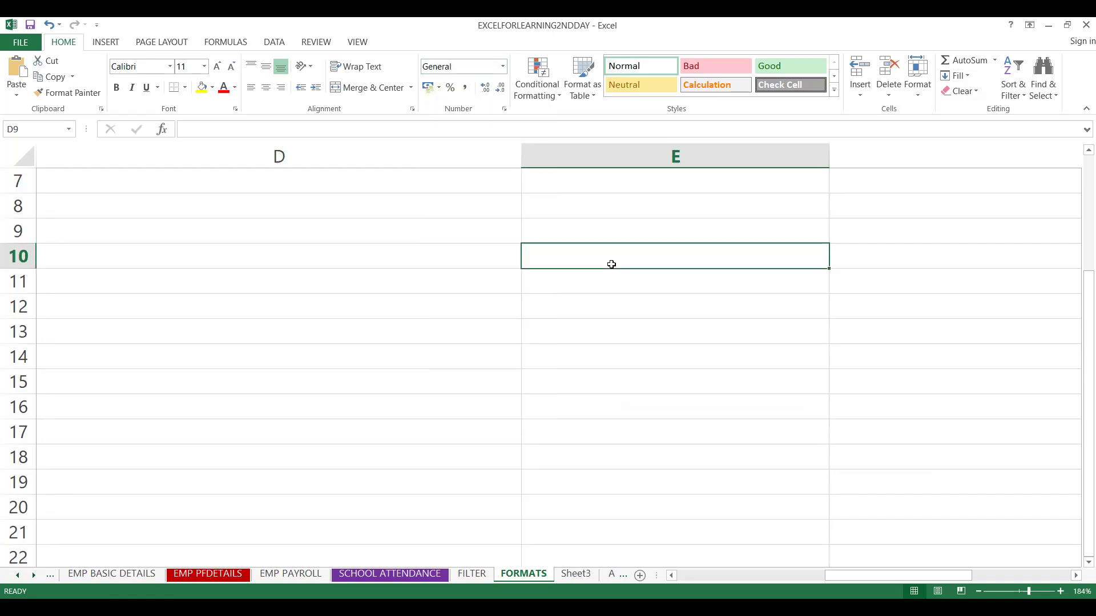
text(124)
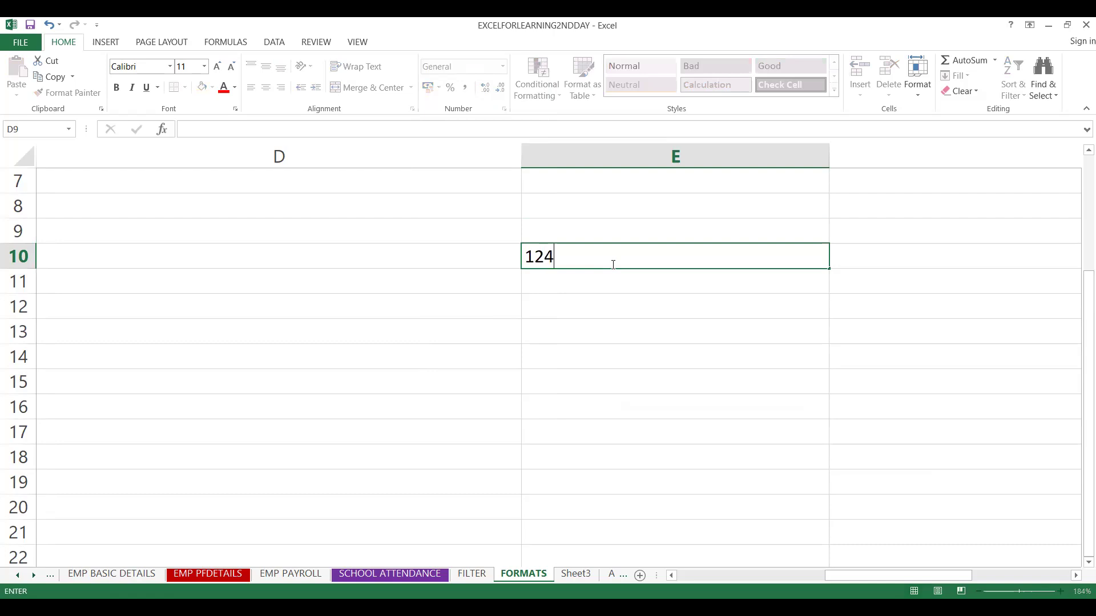
text(2223232.213)
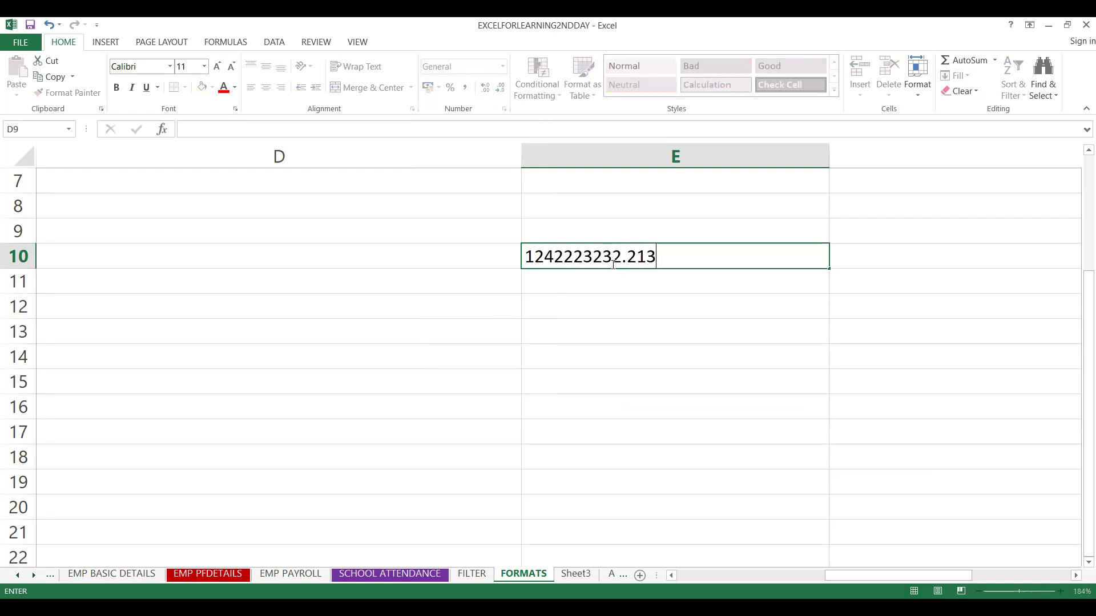
text(11312131212121212)
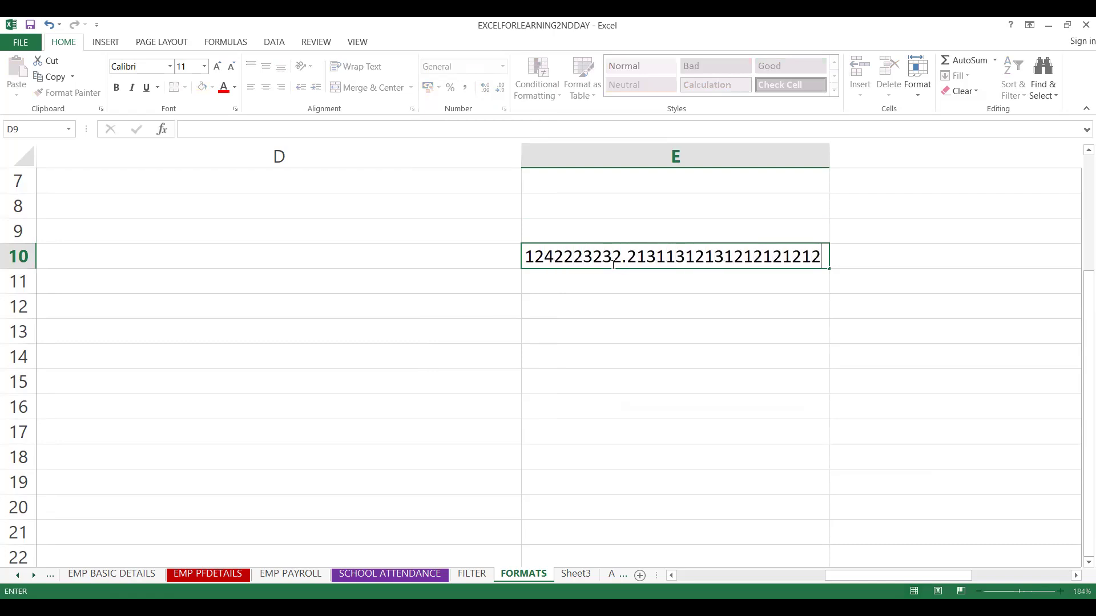
text(1212121212121212121212)
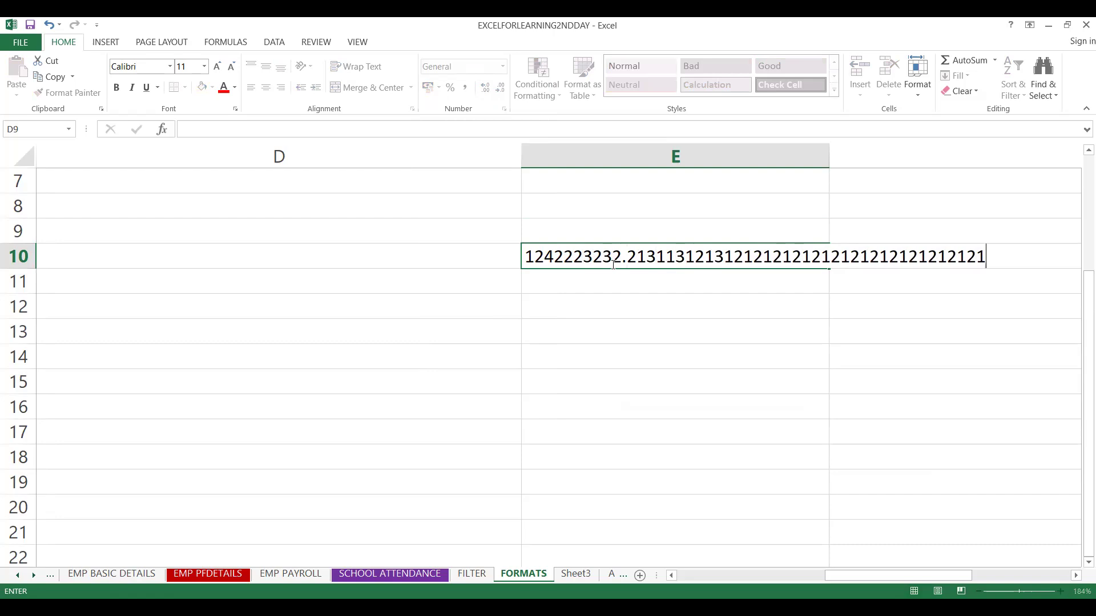
text(1212)
key(Return)
text(1242223232)
click(637, 286)
key(Escape)
click(562, 234)
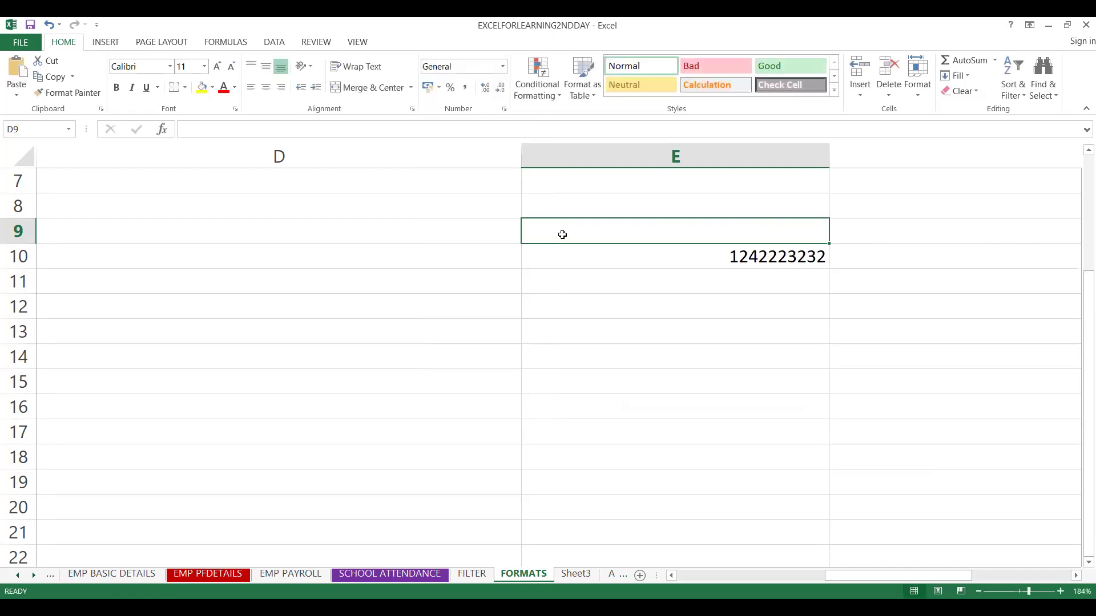
click(579, 257)
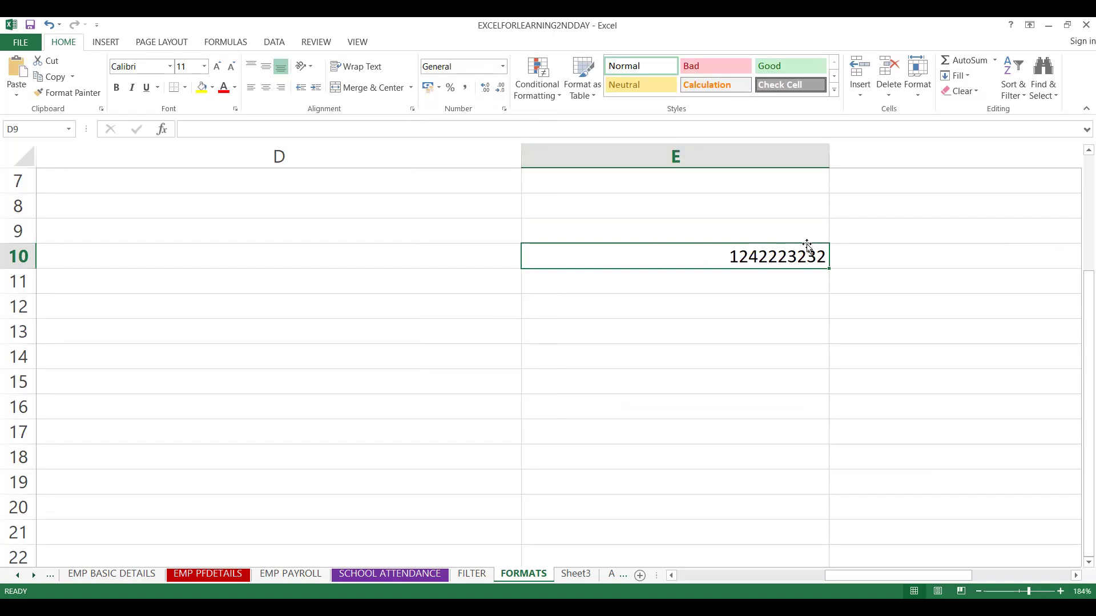
Replace the value in cell E10 with 2323232323232323232323232.32323232323232 and select the cell again.
click(766, 280)
click(751, 256)
text(2323232323232323232323232.3232323232)
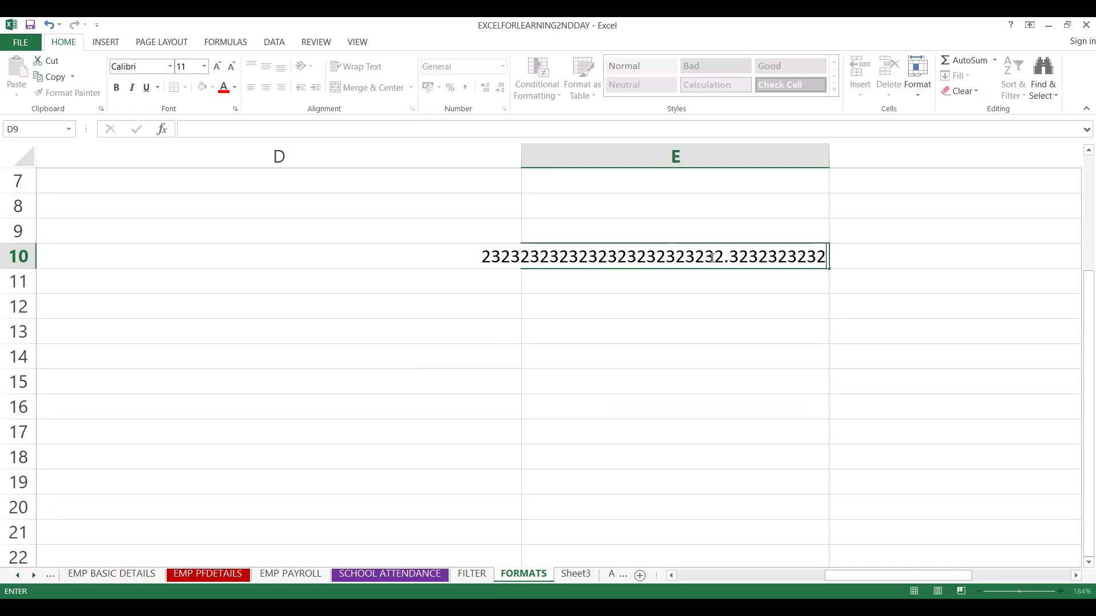
text(3232)
key(Return)
click(727, 296)
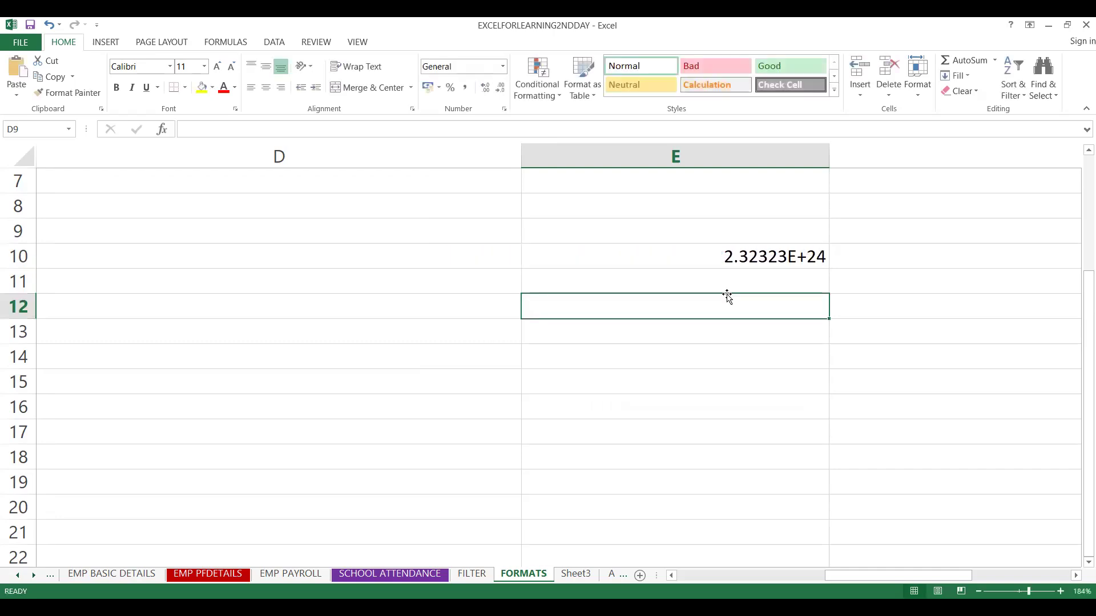
click(720, 257)
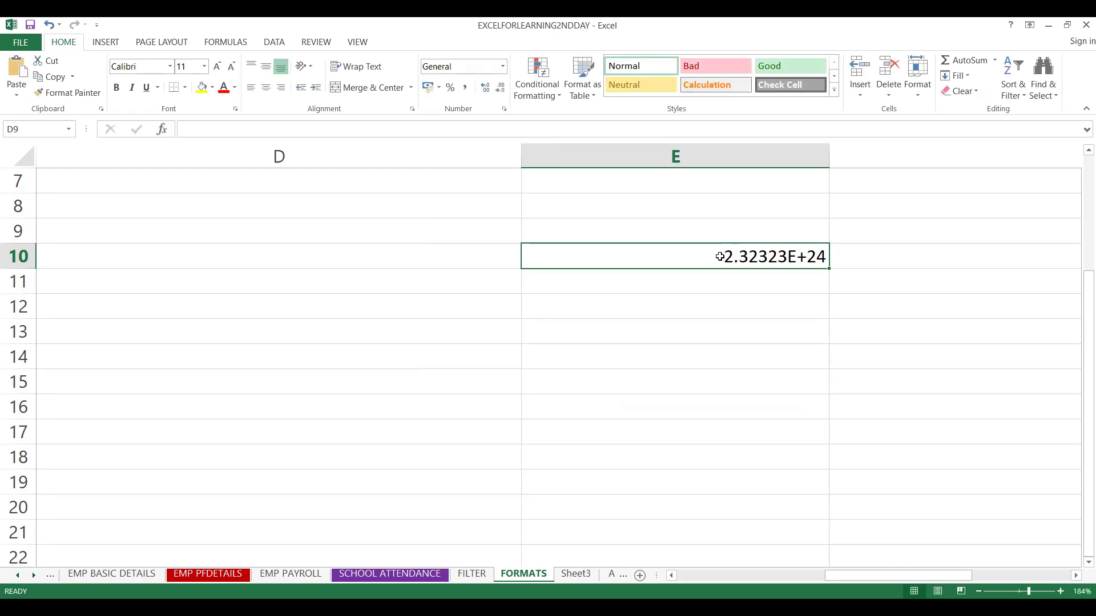
Check the format categories for cell E10 in the Format Cells dialog and close it without changes.
click(463, 63)
click(561, 301)
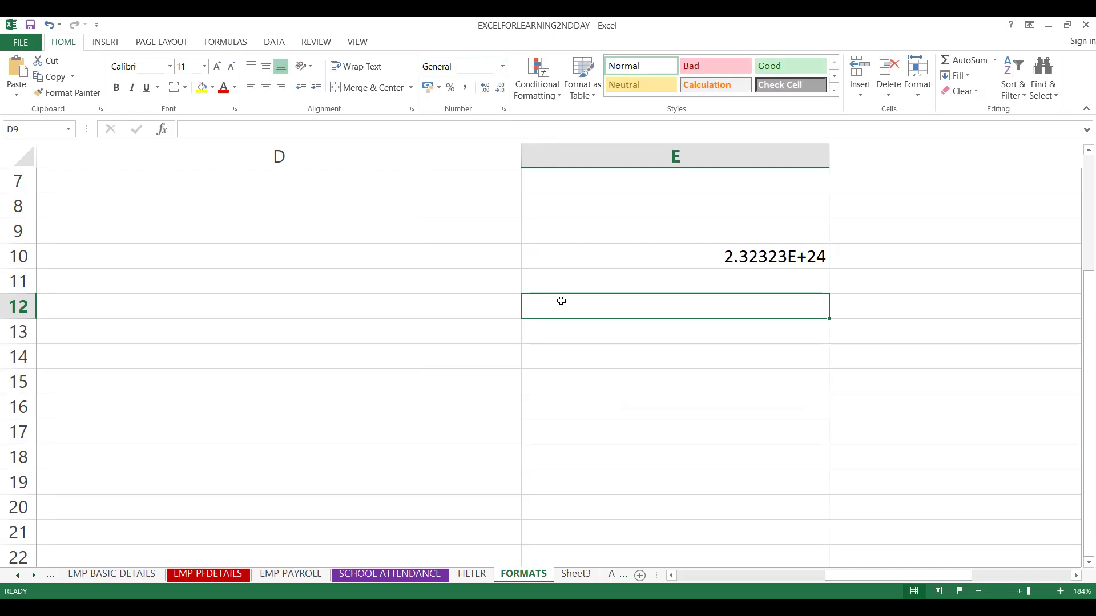
click(597, 259)
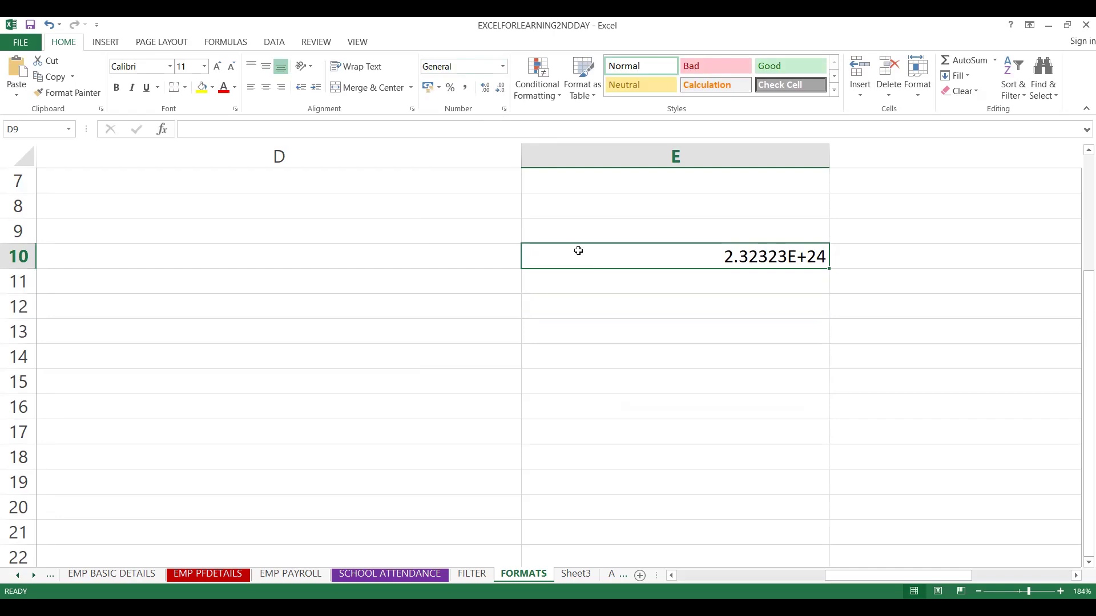
click(582, 279)
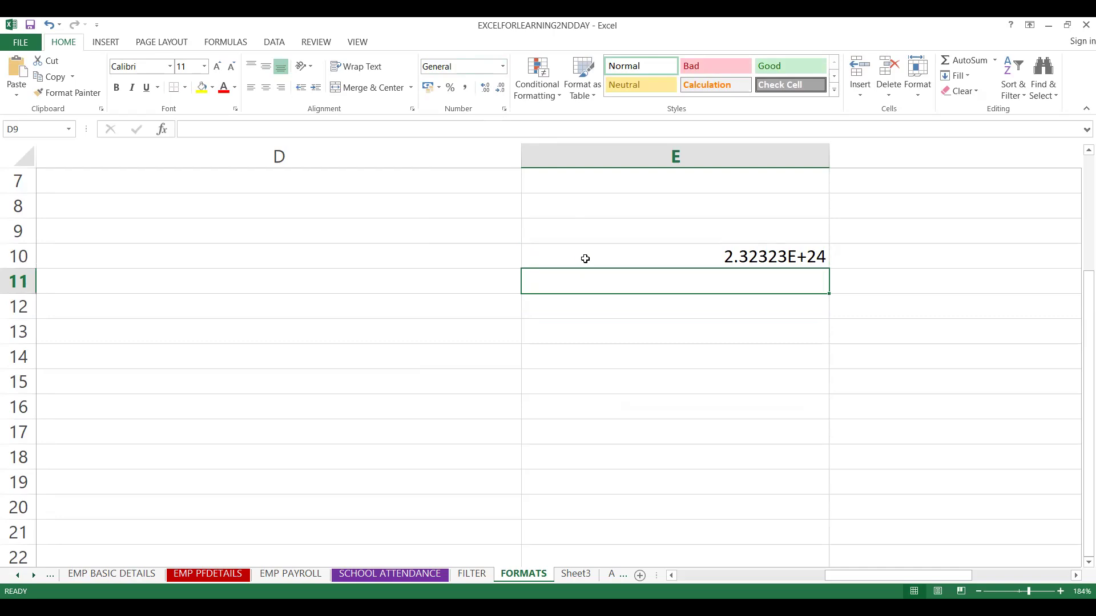
click(585, 258)
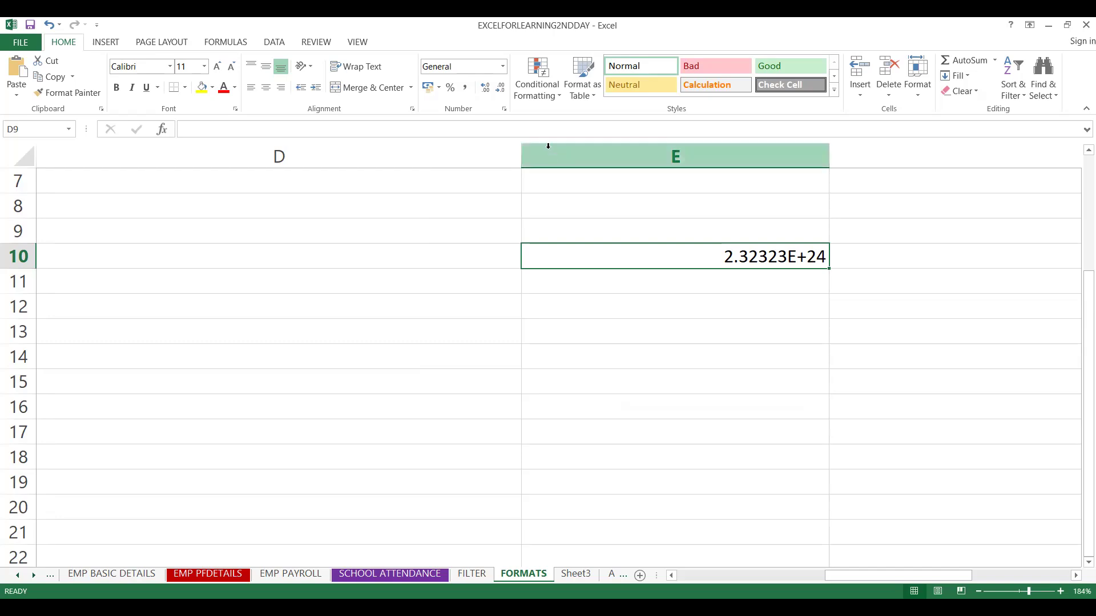
click(504, 110)
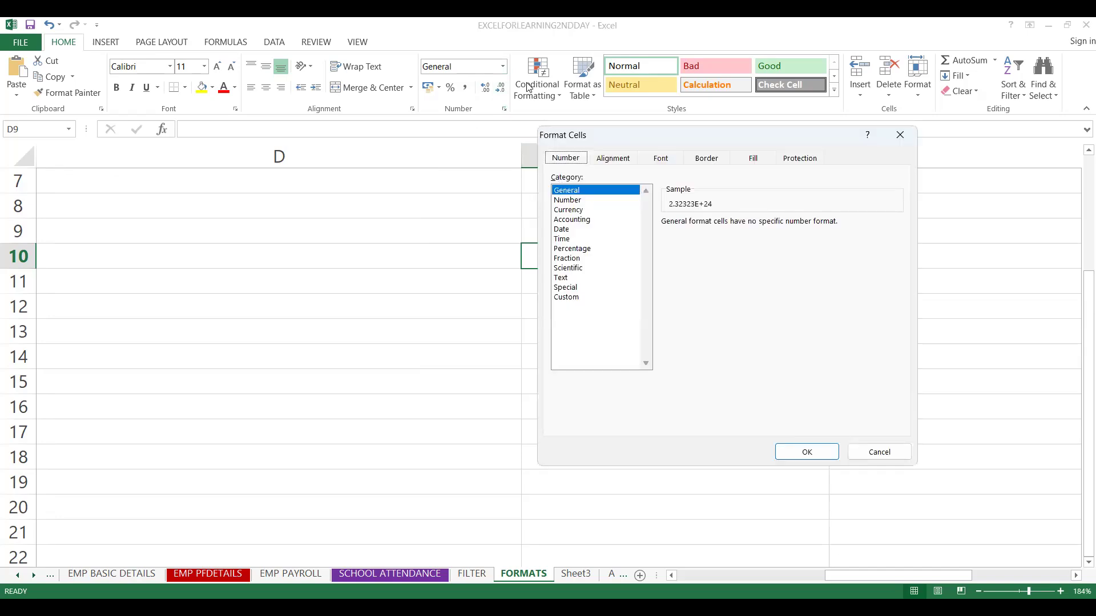
click(874, 453)
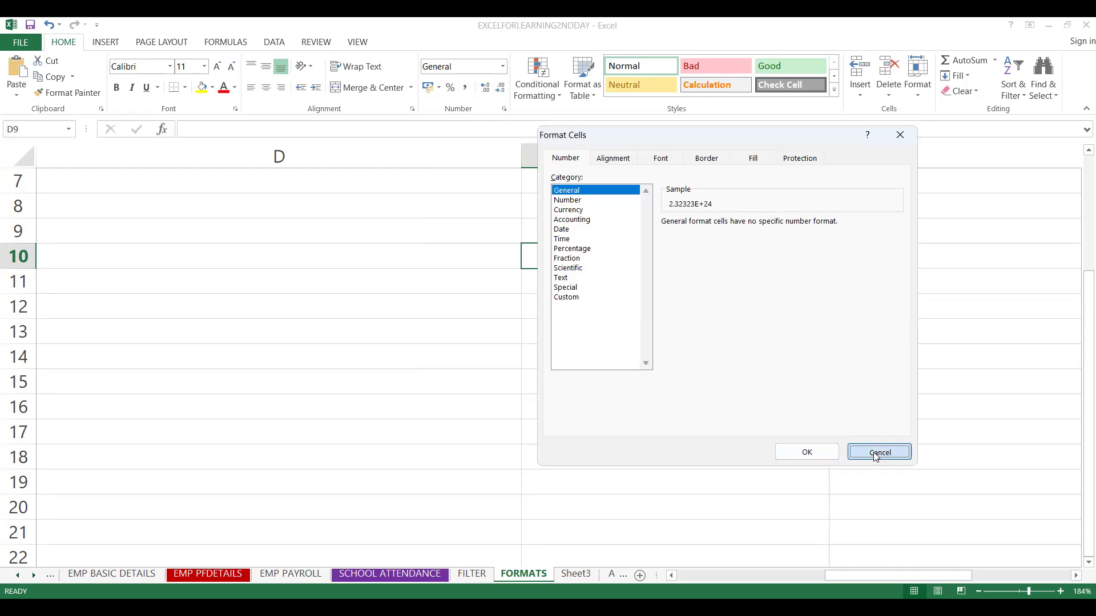
Apply the Number format to cell E10 and switch it back to General for comparison.
click(502, 66)
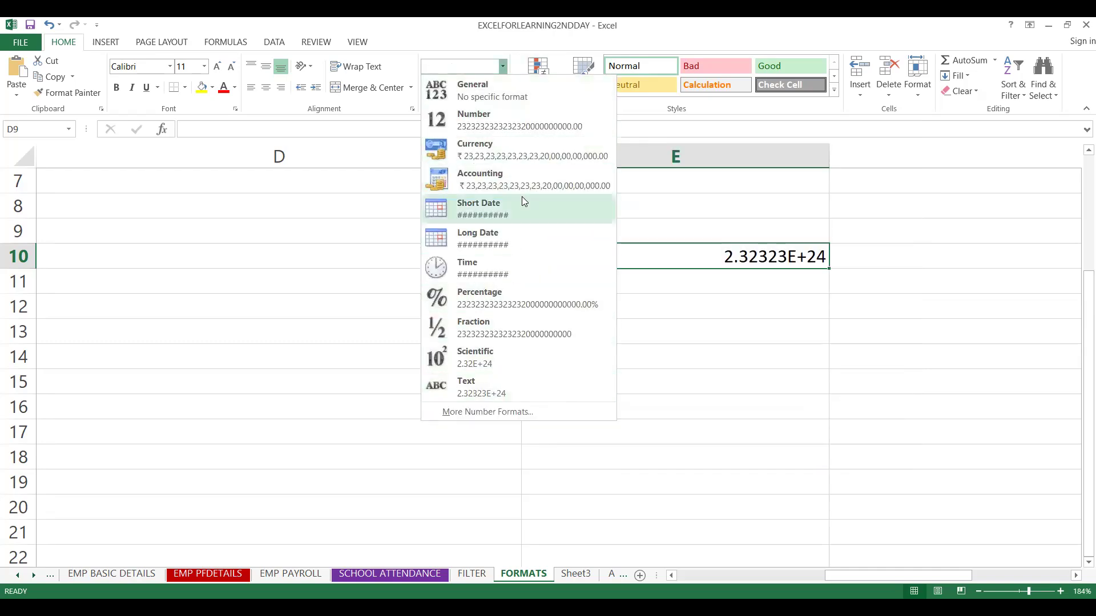
click(512, 43)
click(504, 66)
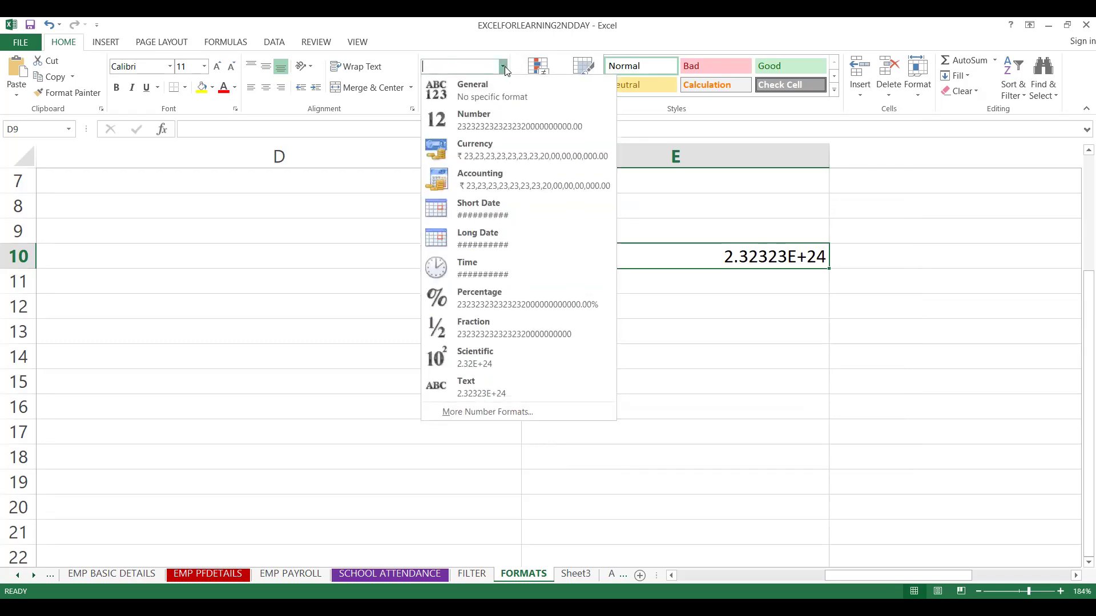
click(501, 126)
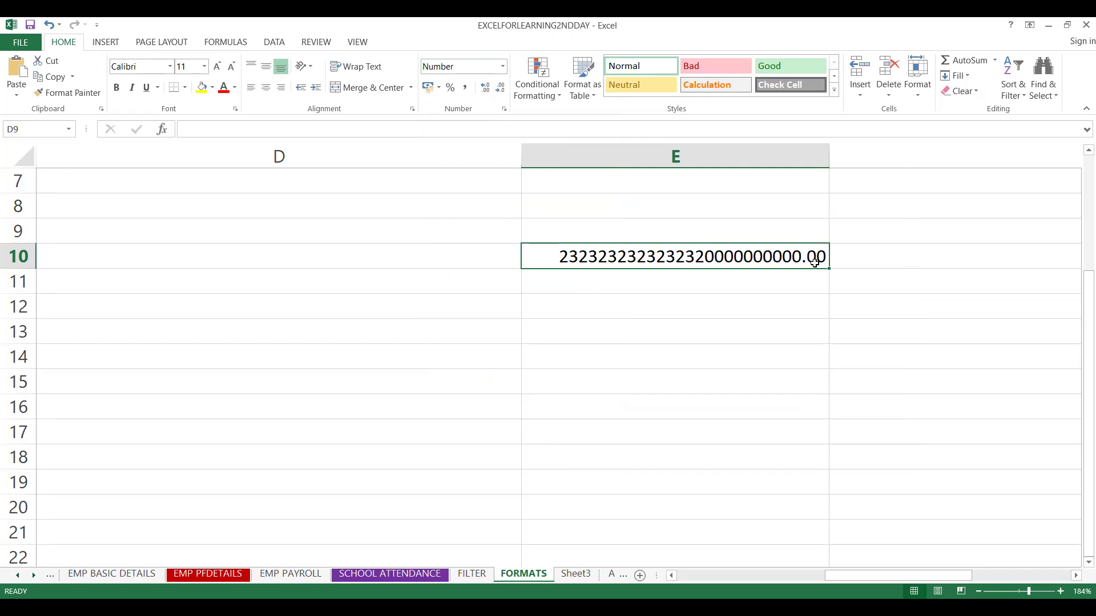
click(504, 67)
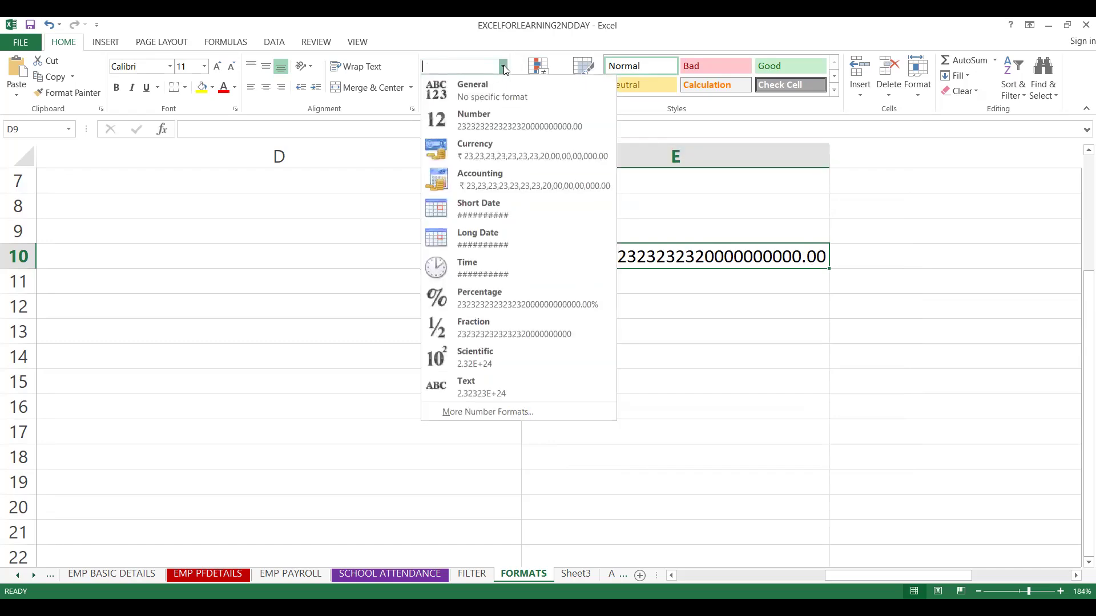
click(492, 95)
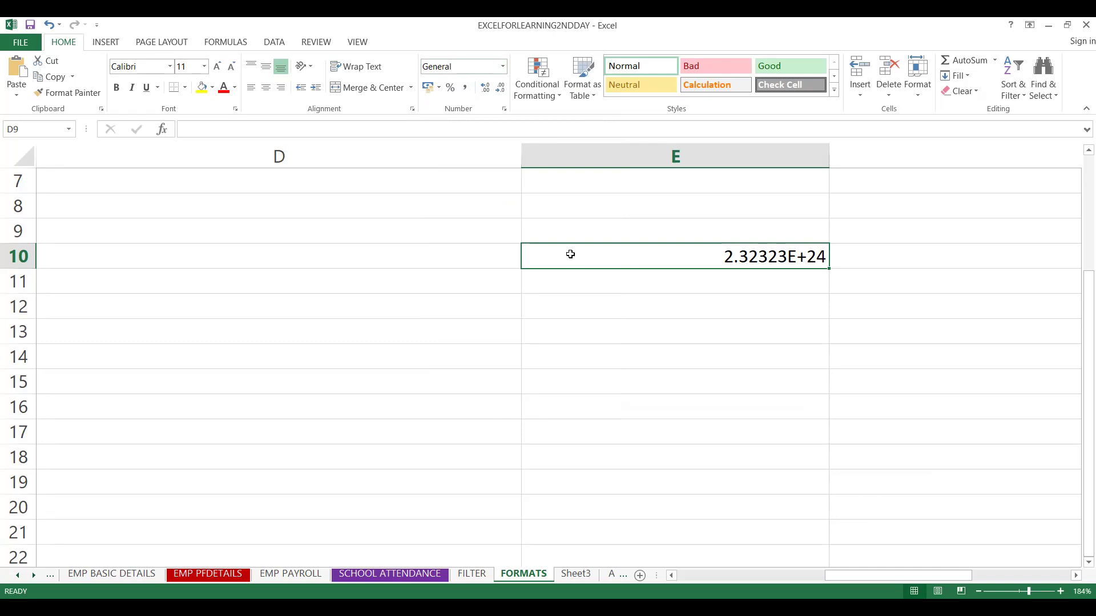
Enter 34343423423323333.43342323232 in cell E10 and apply the Number format to it.
text(34343423423323333.43342323232)
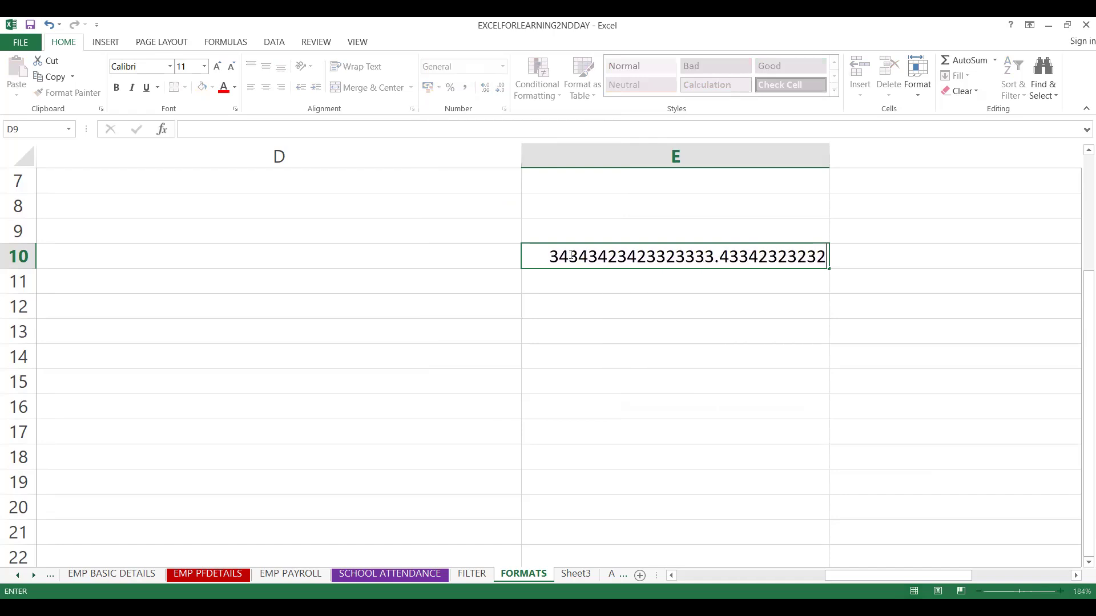
key(Return)
click(581, 257)
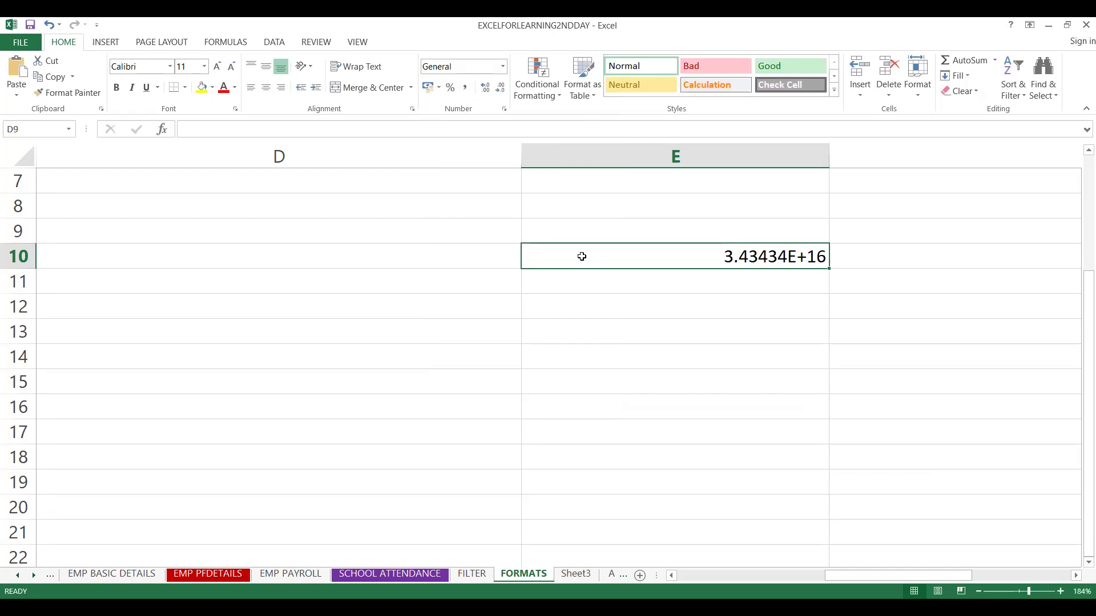
click(502, 66)
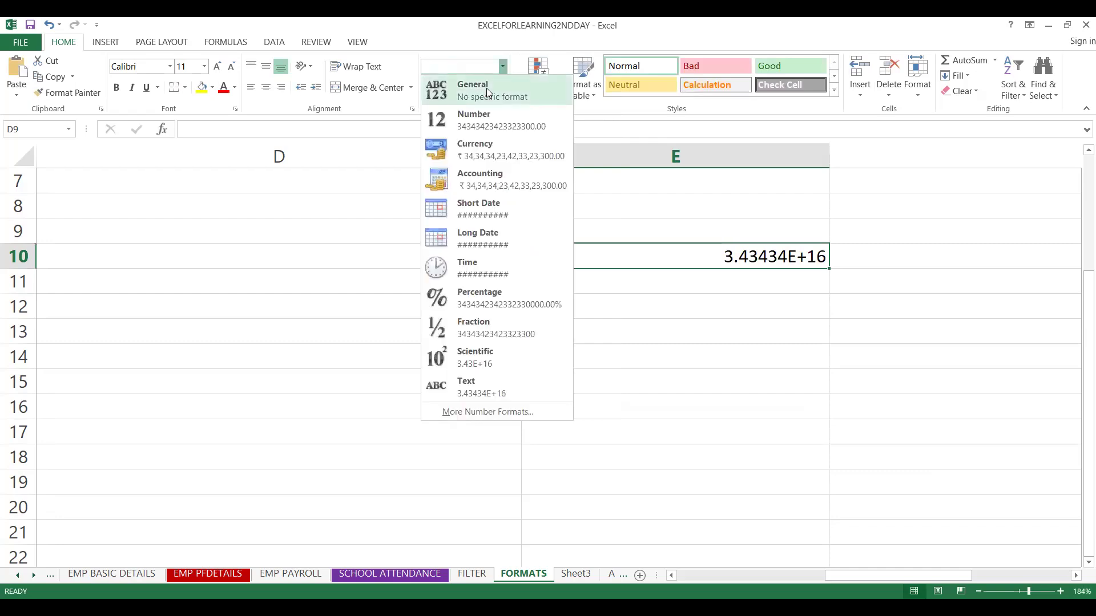
click(492, 122)
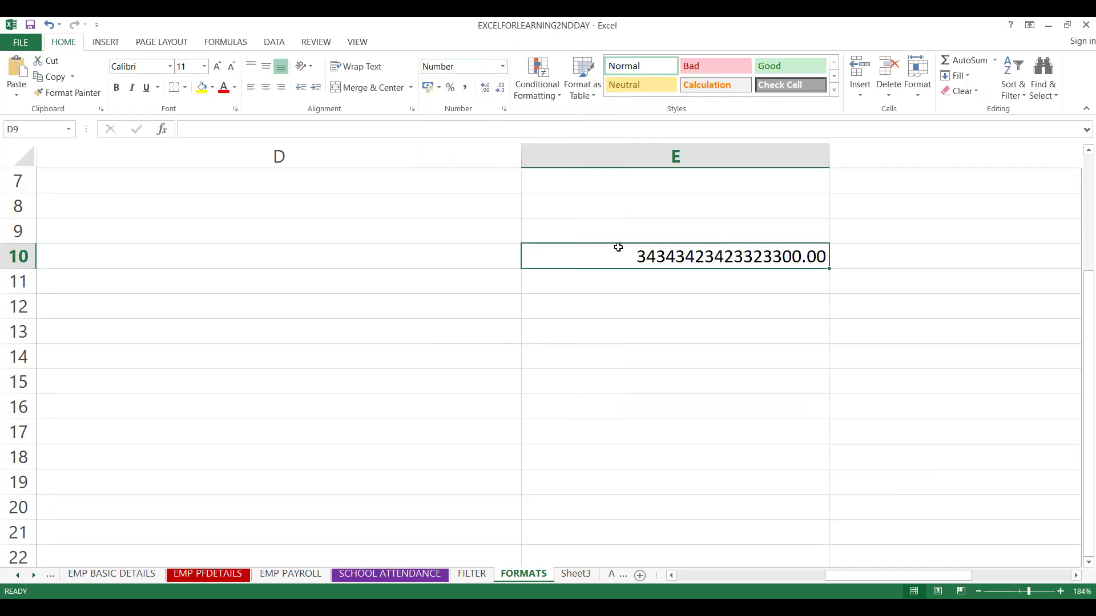
Replace the value in cell E10 with 33333333333.333333 and select the cell again.
click(628, 296)
key(Down)
click(628, 255)
text(333333333)
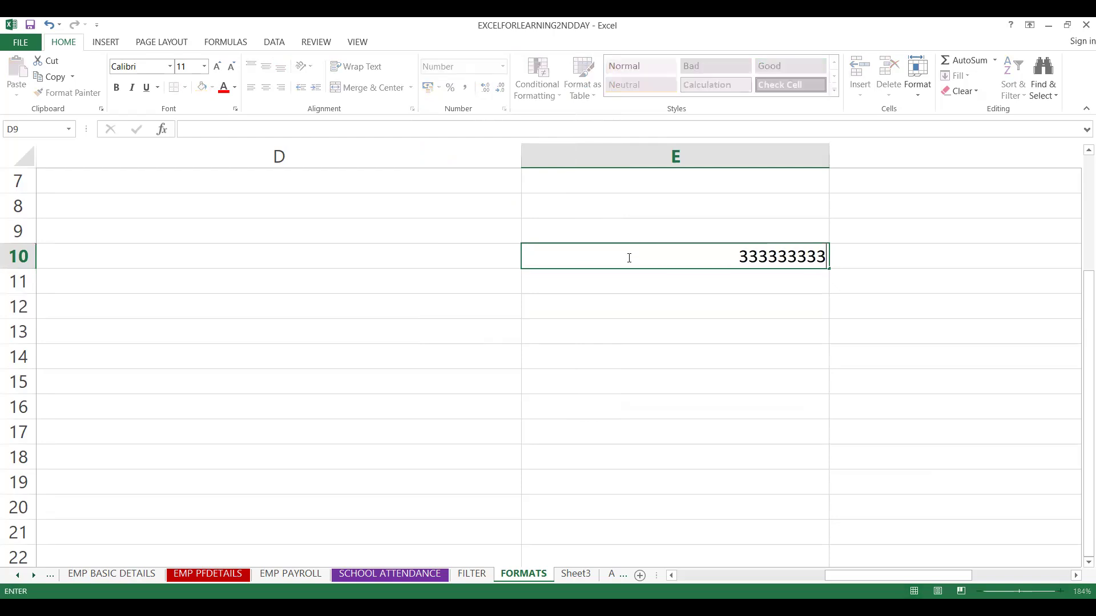
text(33.333333)
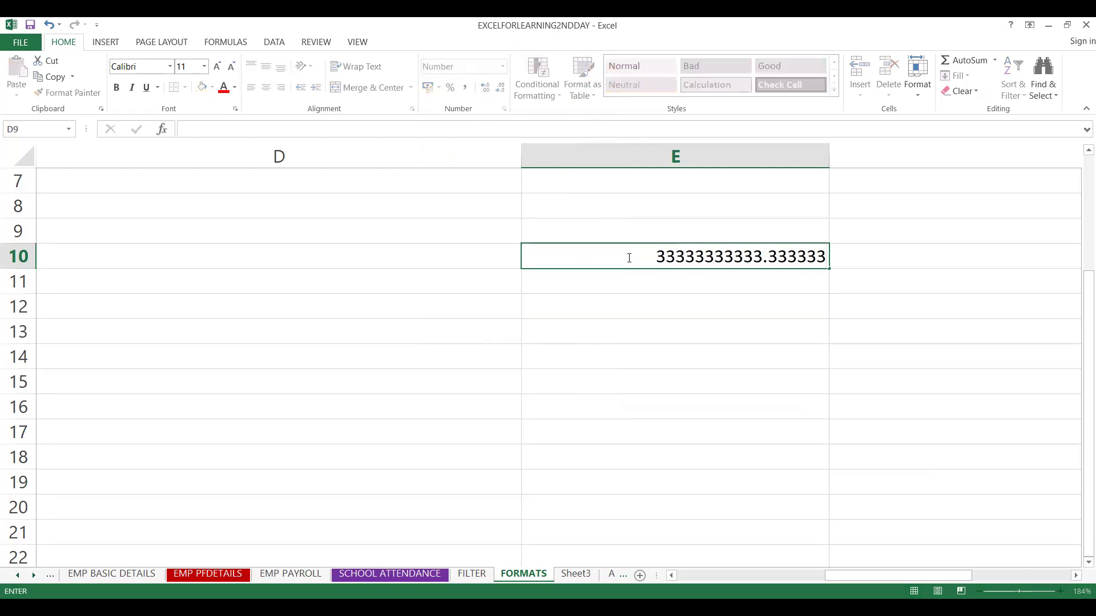
click(620, 338)
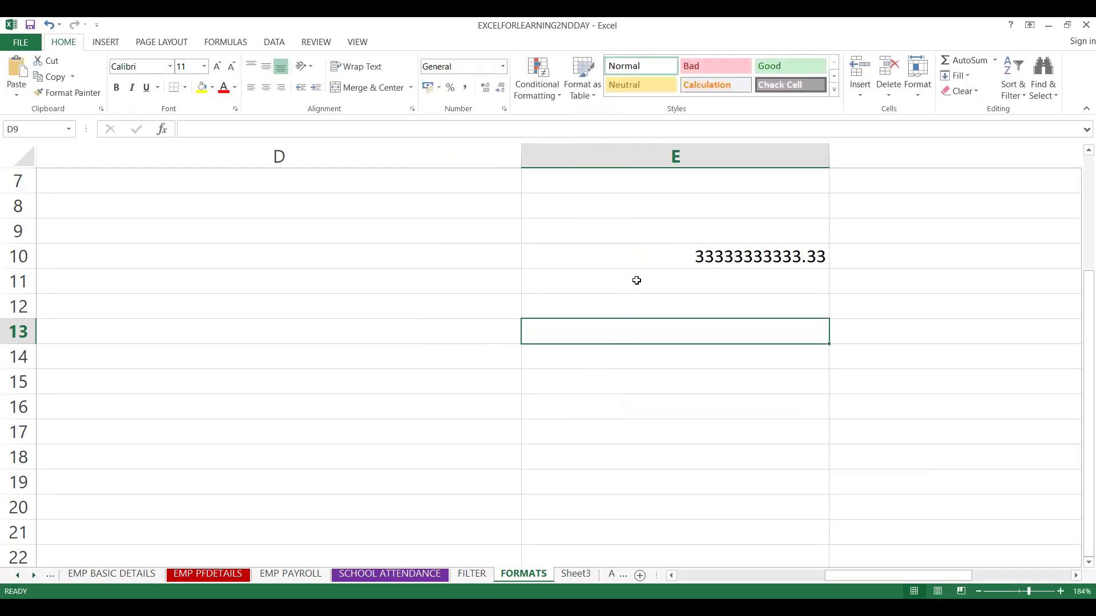
click(638, 256)
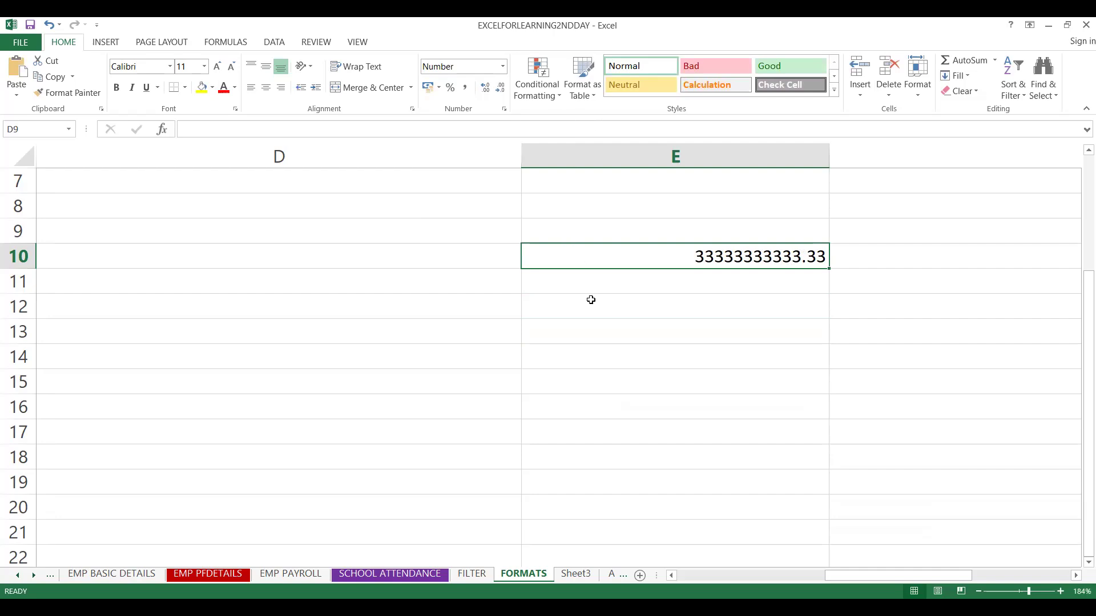
Change the number format of cell E10 to General in the Format Cells dialog.
click(583, 233)
click(588, 256)
drag(1081, 293, 1078, 275)
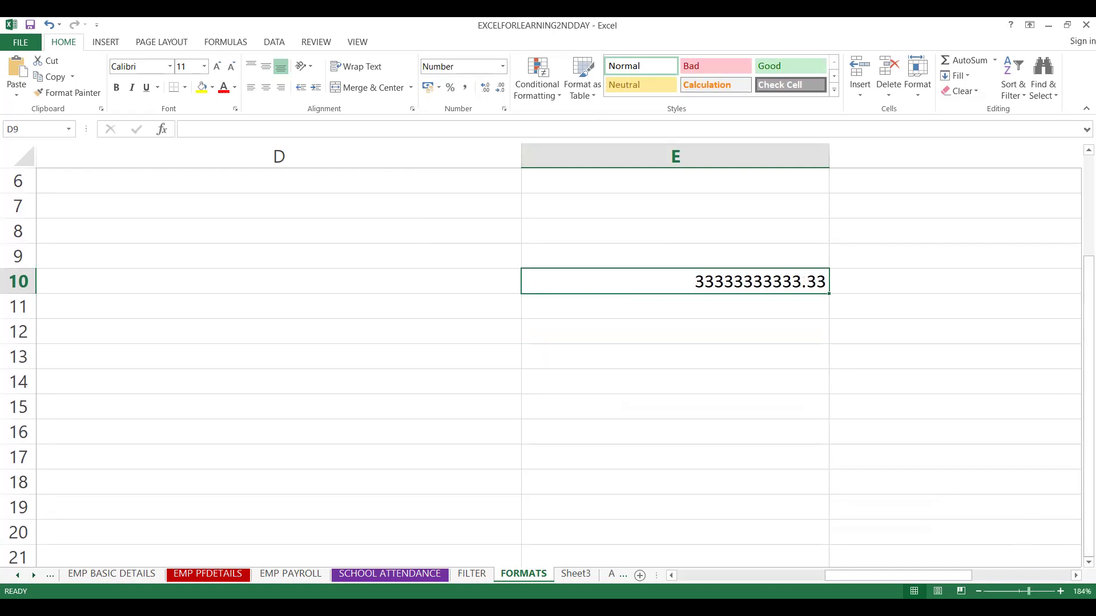
drag(1025, 591, 1022, 590)
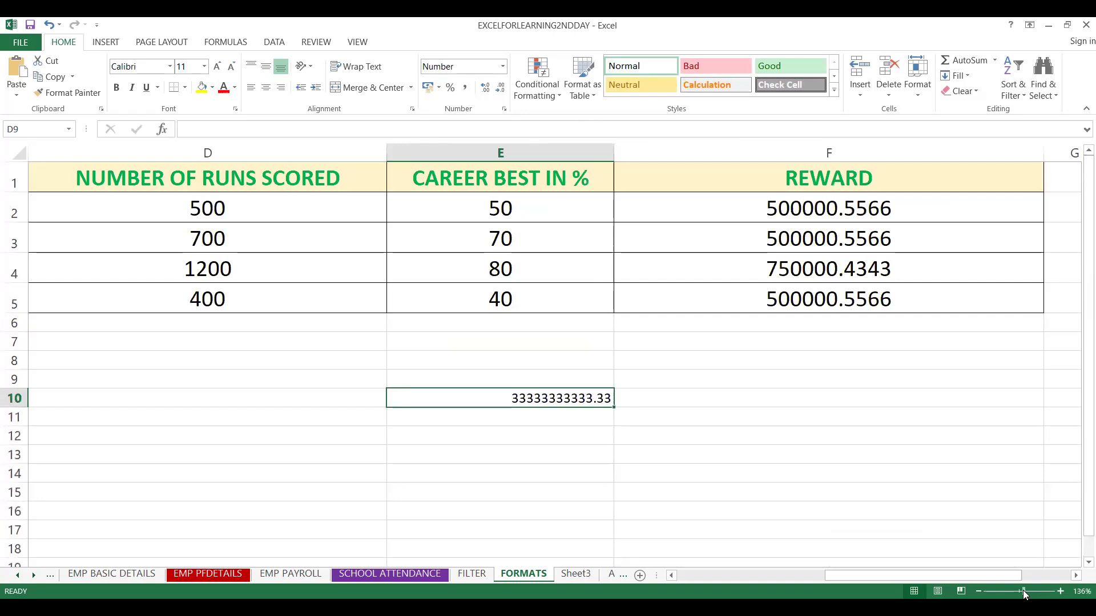
click(1018, 591)
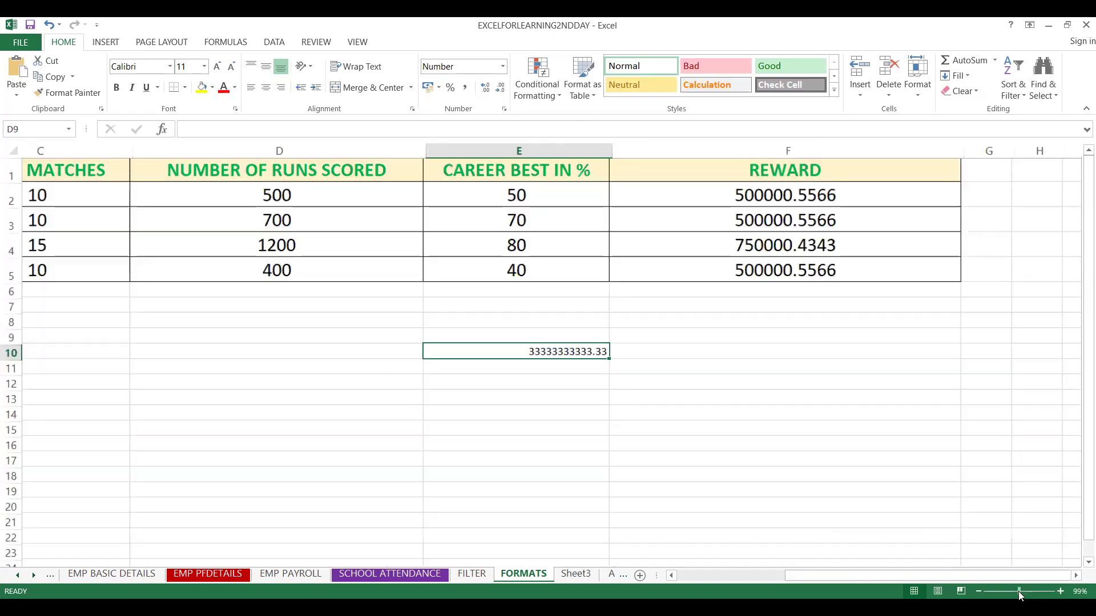
click(545, 389)
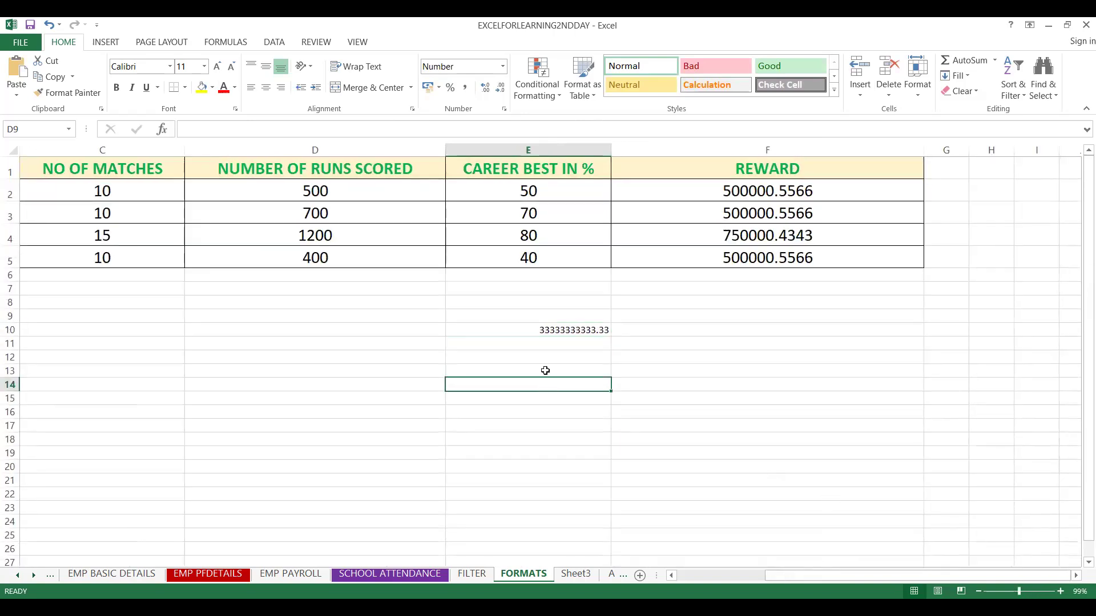
click(543, 330)
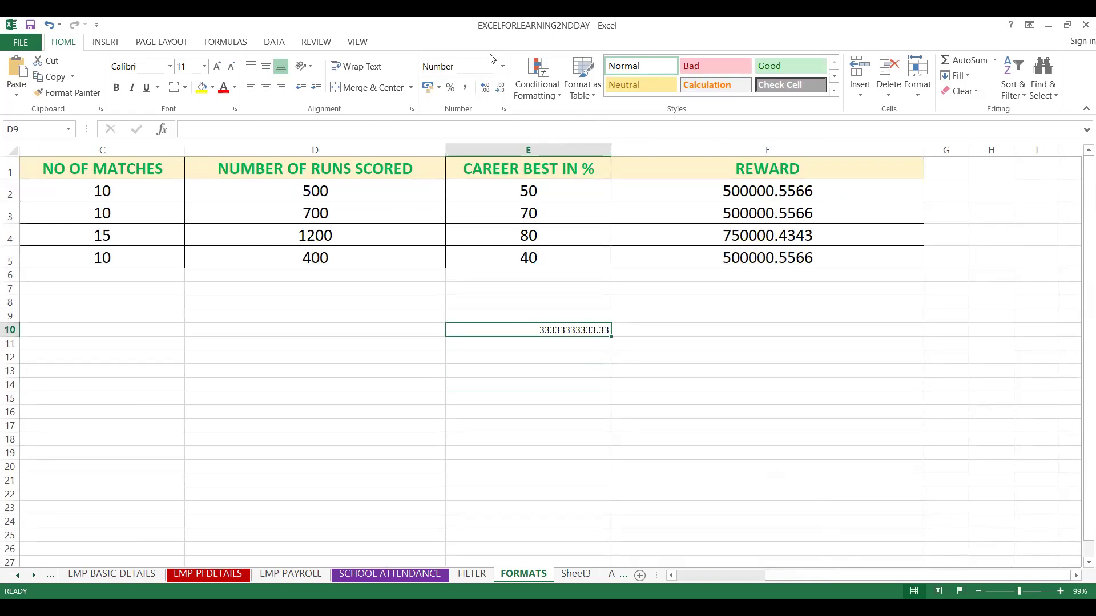
click(504, 110)
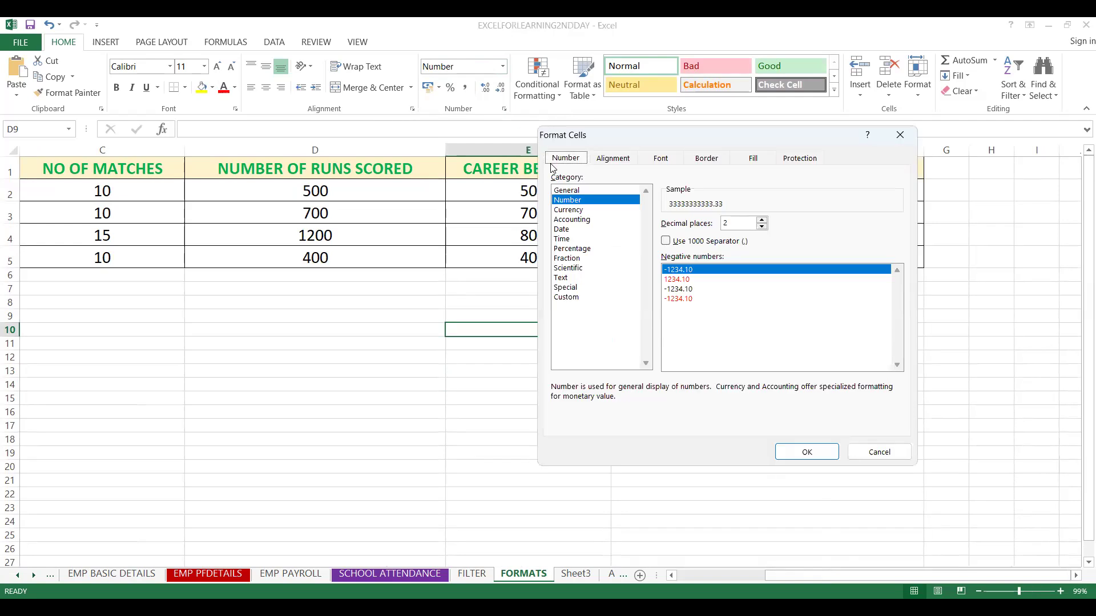
click(566, 190)
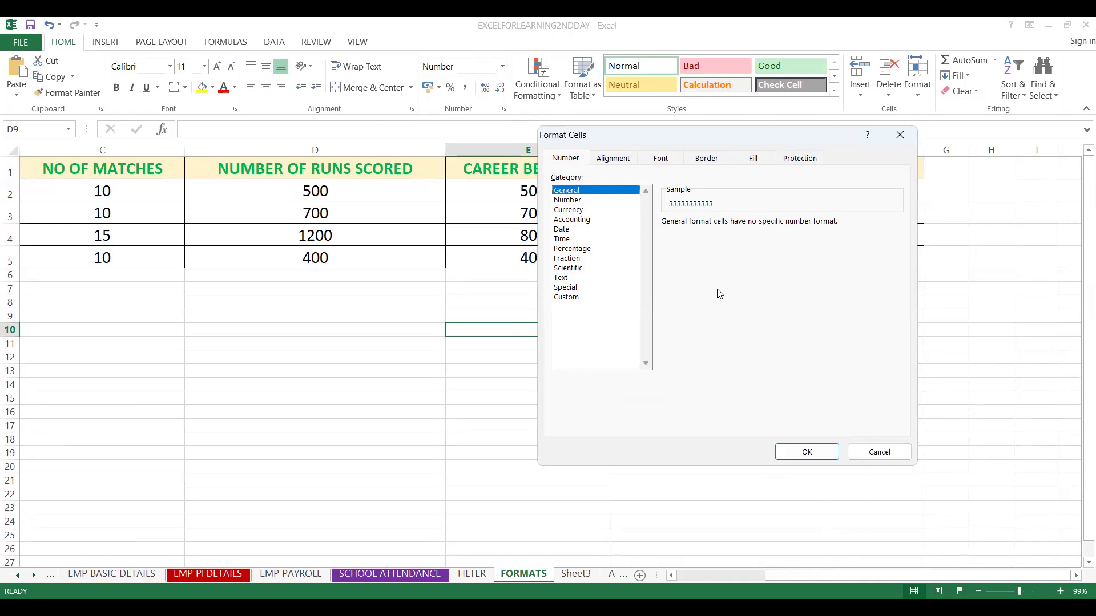
click(803, 455)
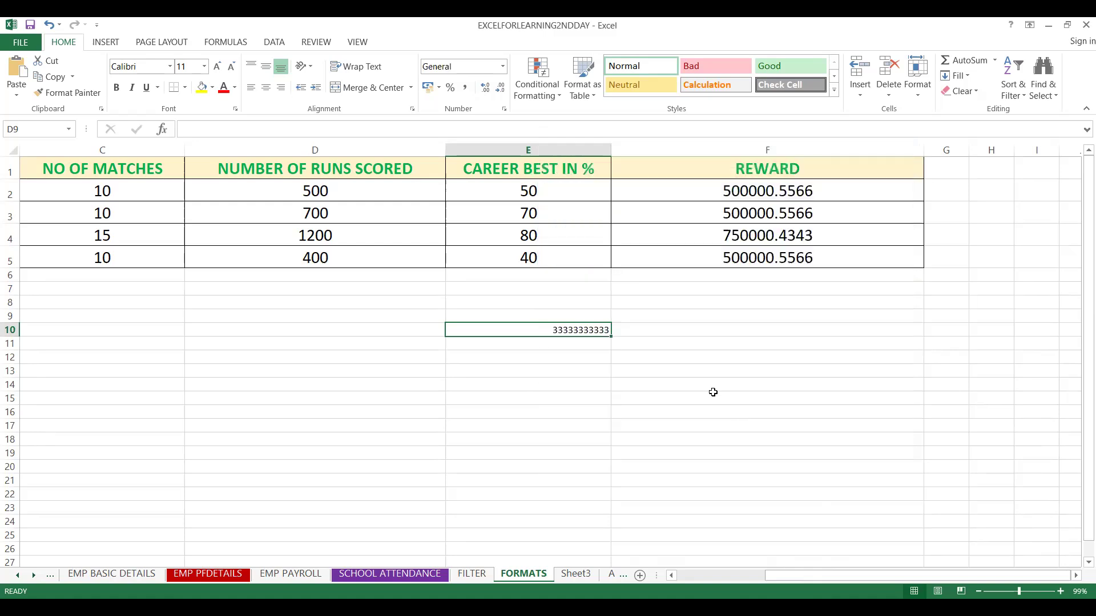
Reapply the Number category with 2 decimal places to cell E10 through the Format Cells dialog.
click(569, 368)
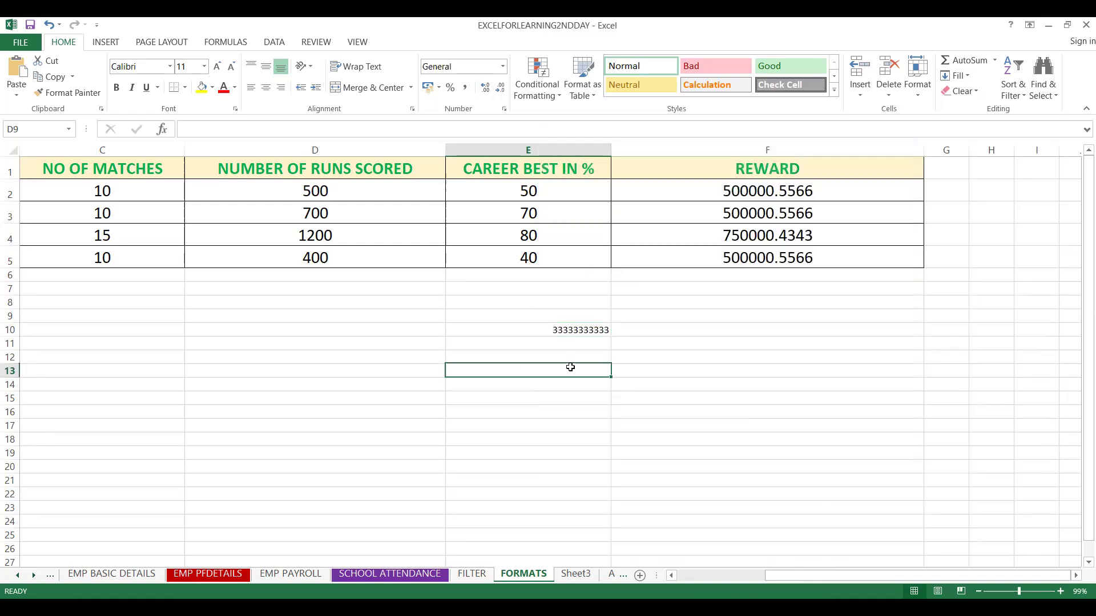
click(560, 329)
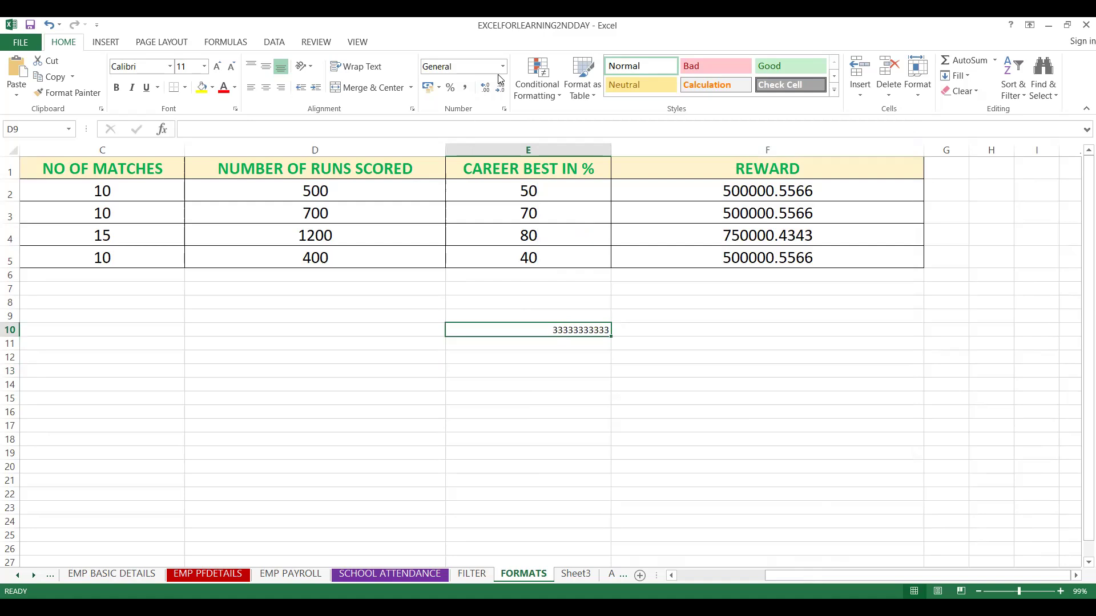
click(505, 110)
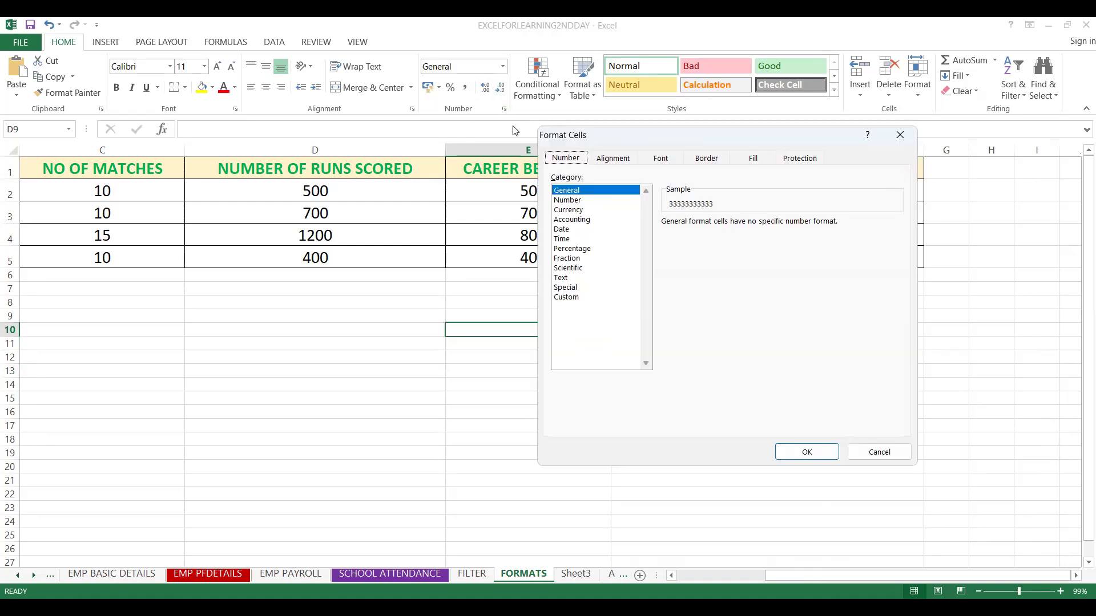
click(567, 201)
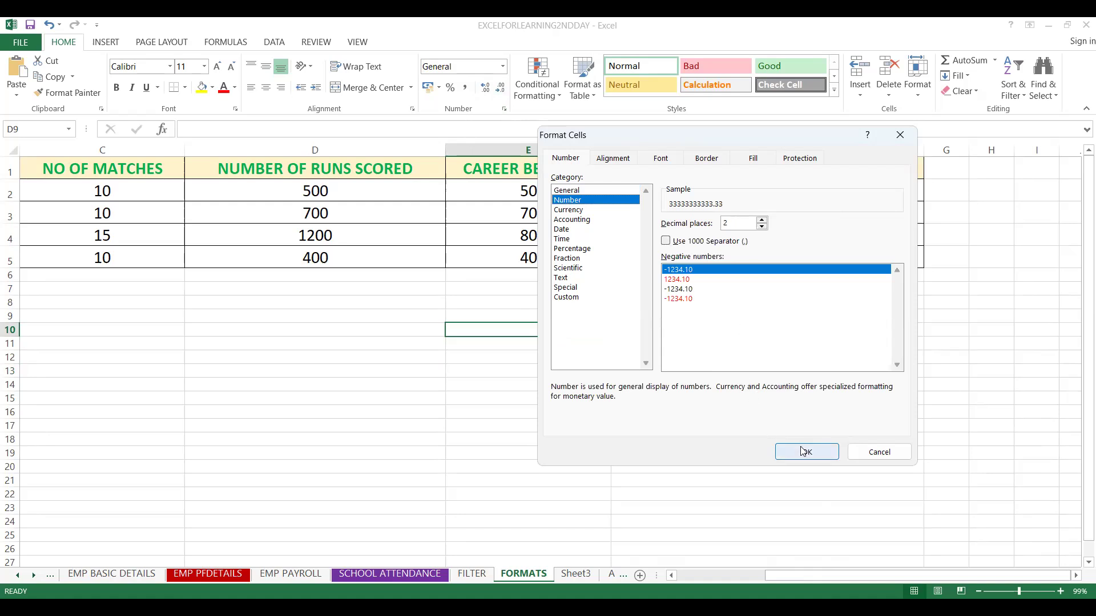
key(Return)
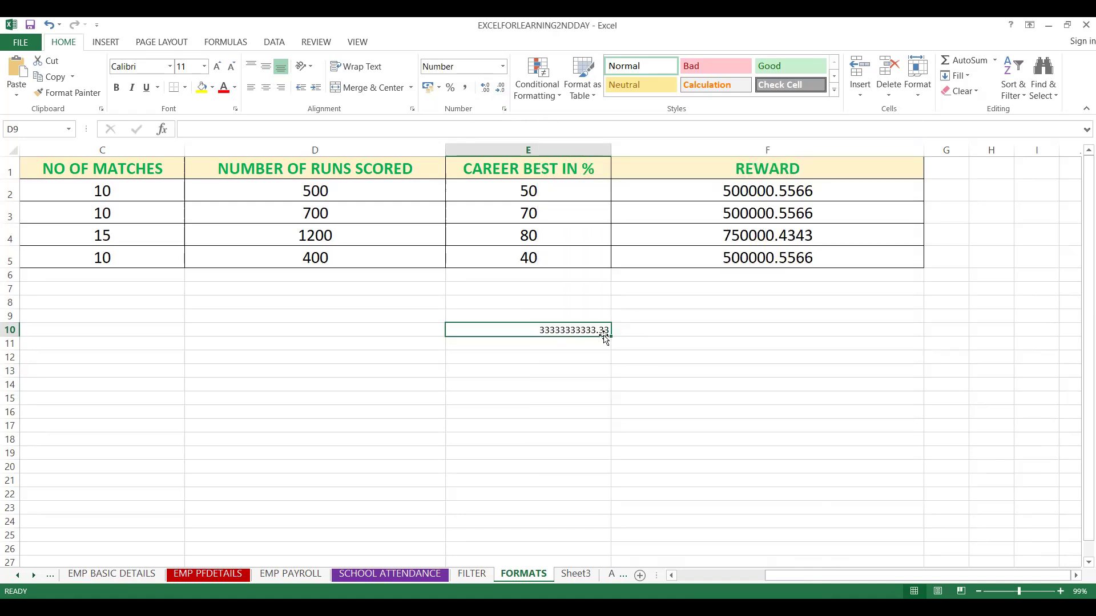
Set cell E10's Number format to 23 decimal places and autofit the width of column E.
click(505, 112)
click(762, 226)
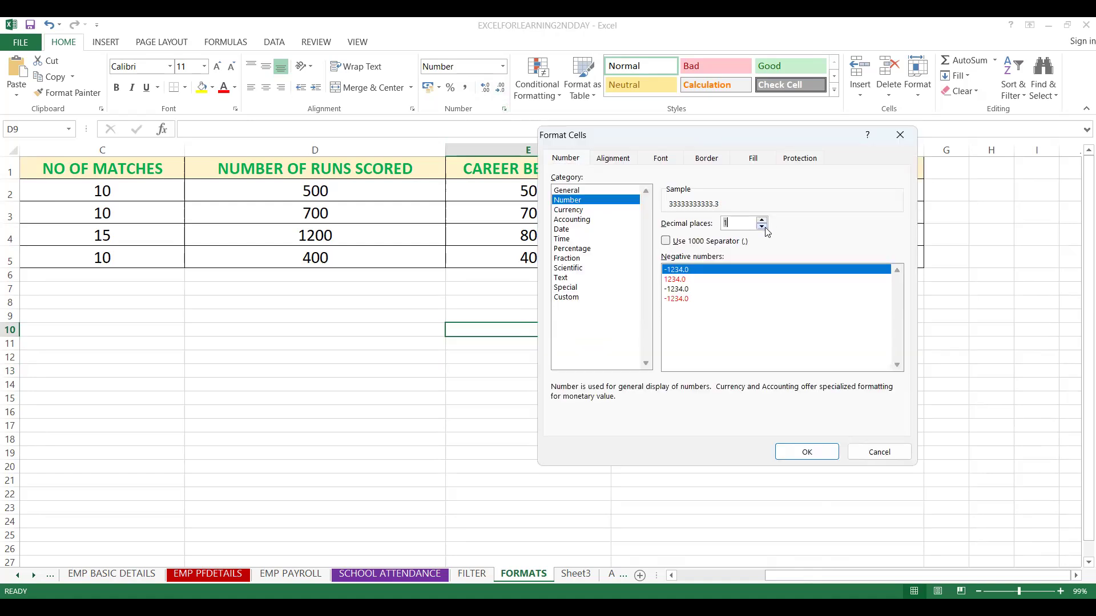
click(763, 220)
click(762, 220)
click(763, 220)
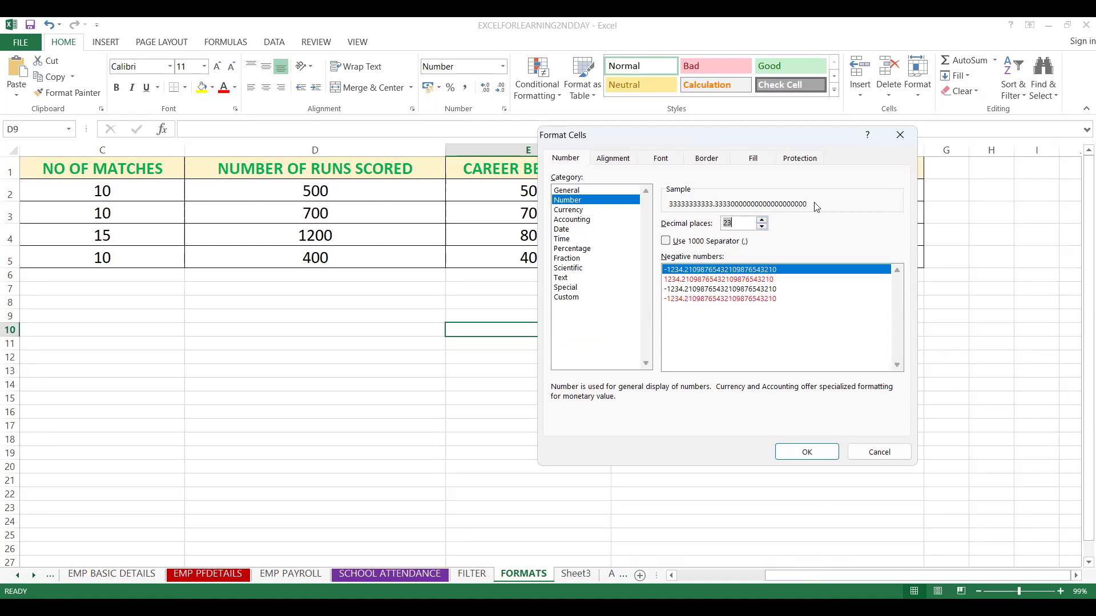
click(802, 450)
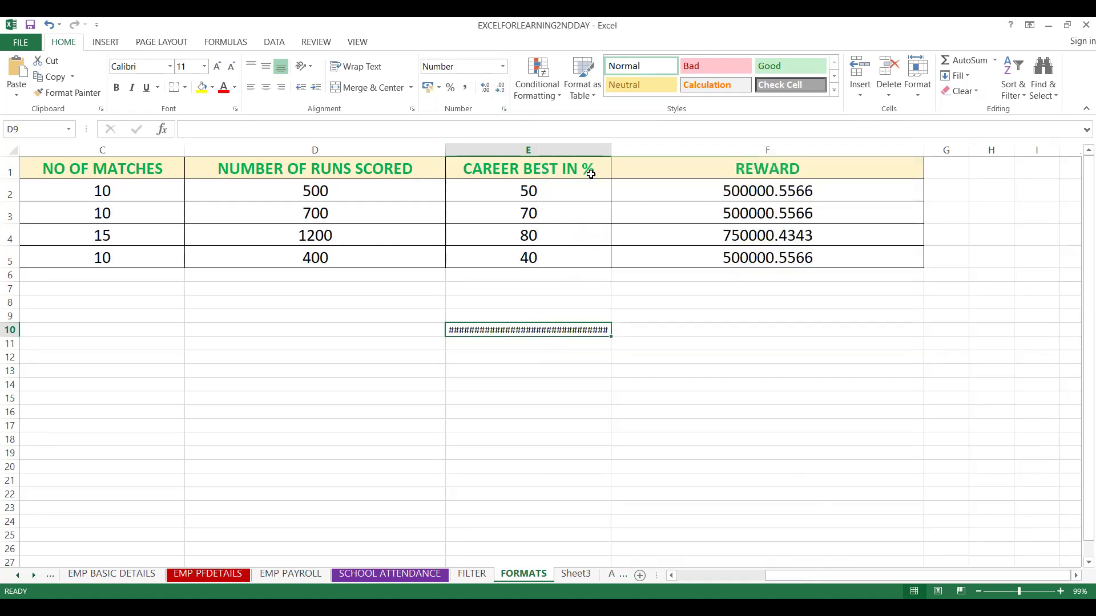
double_click(611, 149)
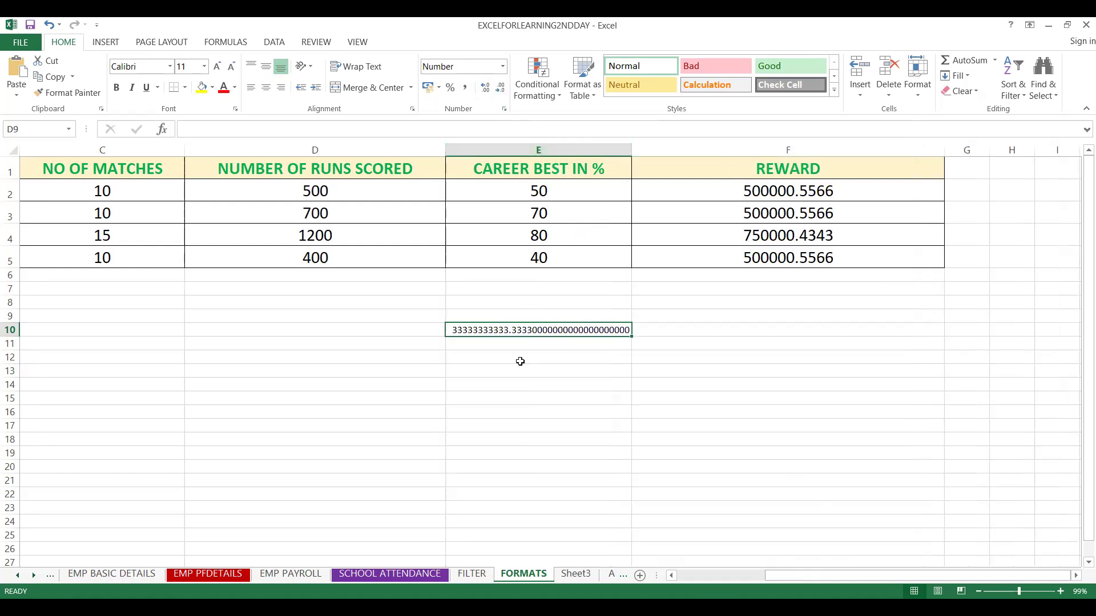
Switch cell E10 to the General format and back to Number to compare the two.
click(502, 66)
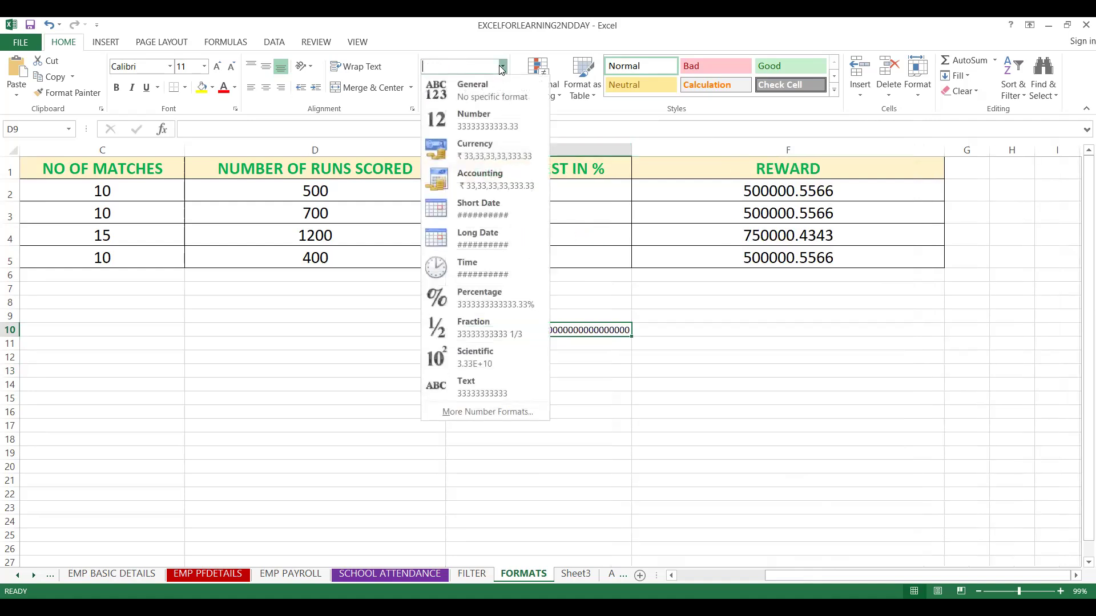
click(481, 96)
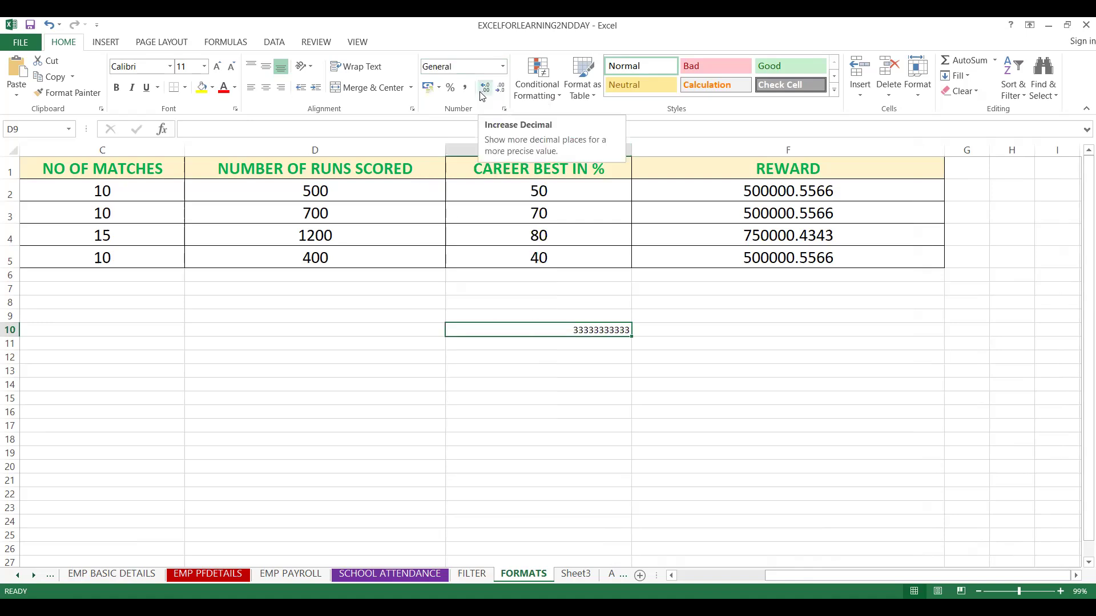
click(504, 66)
click(484, 124)
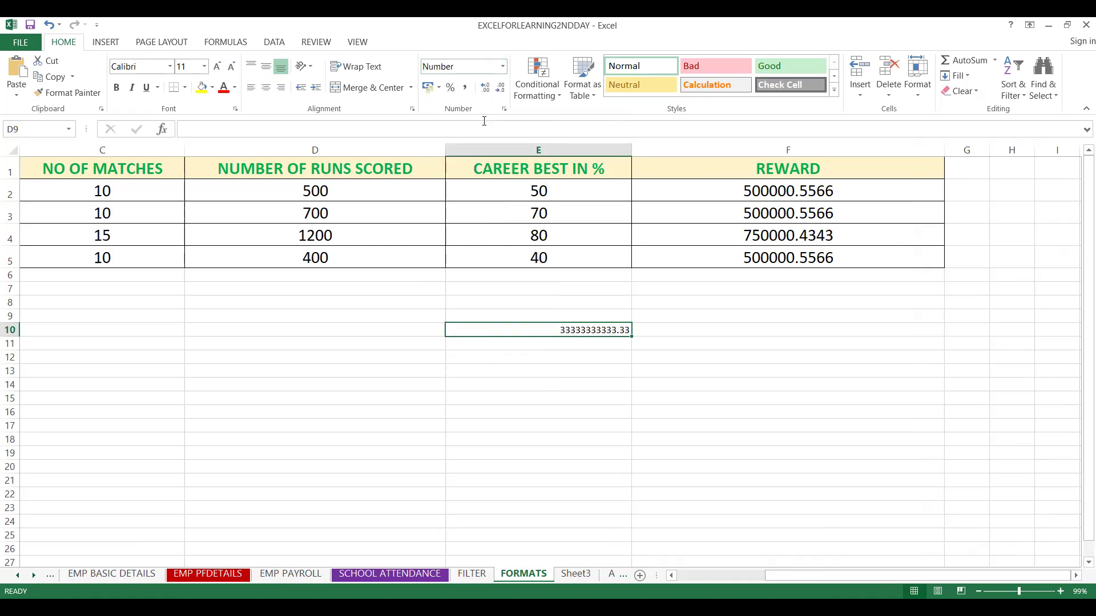
click(516, 354)
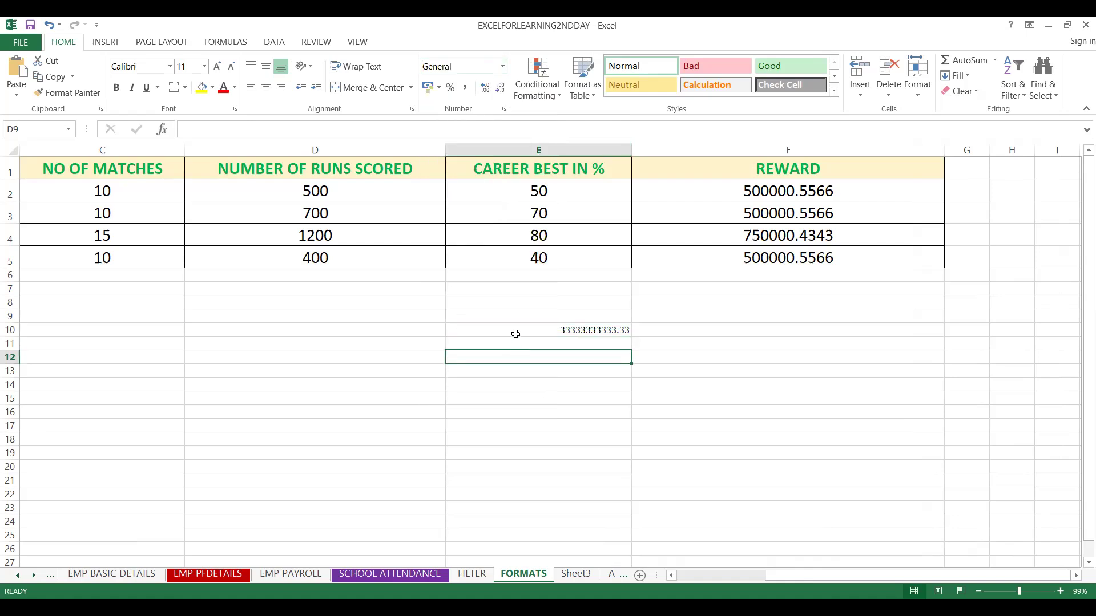
Replace the value in cell E10 with 23232323232.3232323232323232323232 and select the cell again.
click(516, 335)
text(23232323232.323)
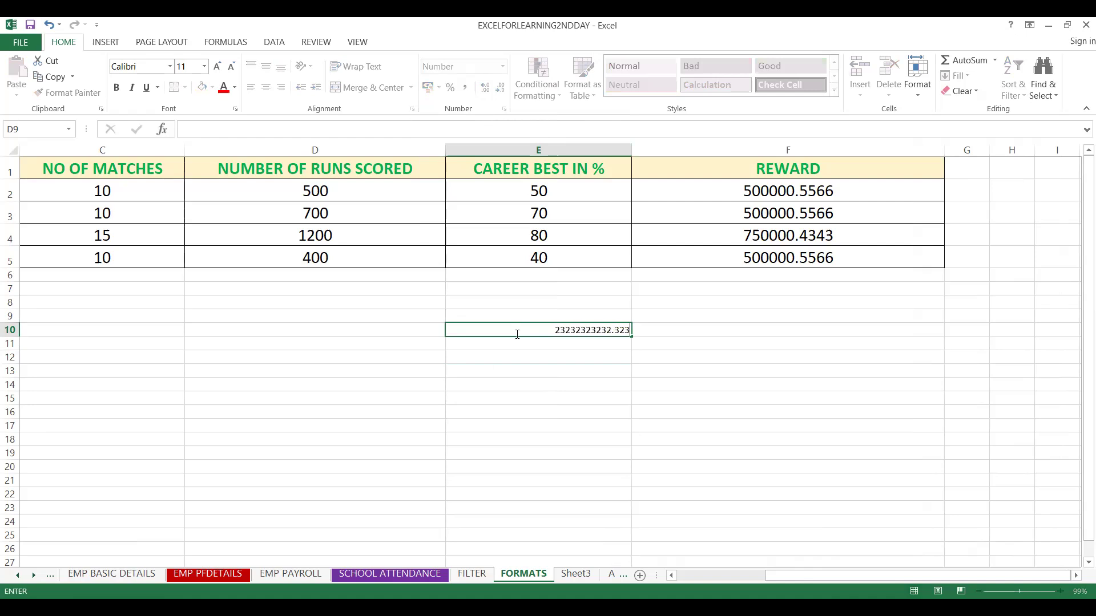
text(2323232323232323232)
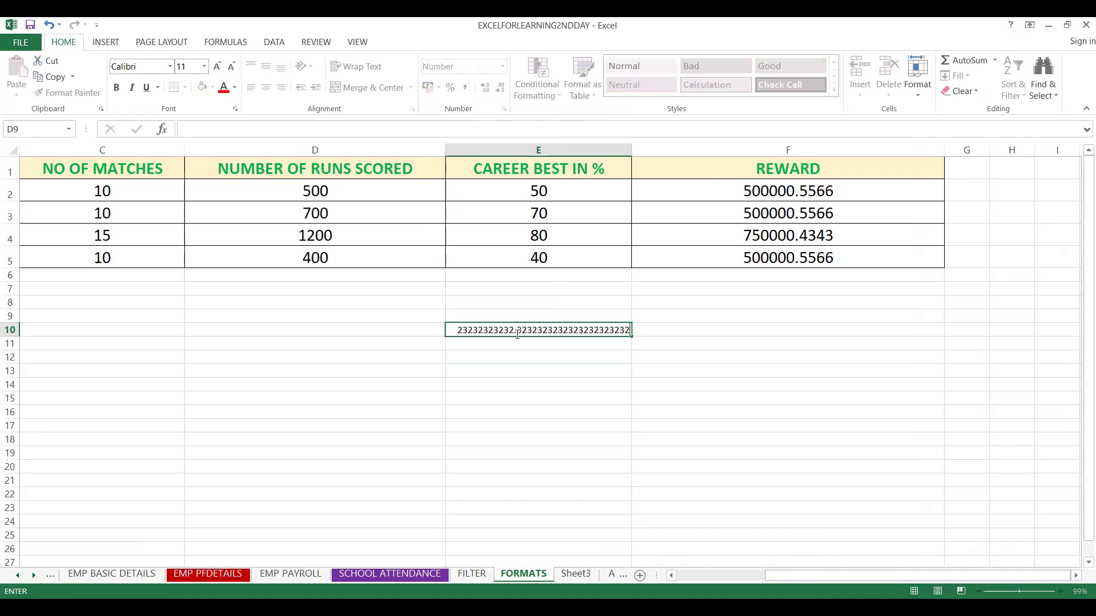
key(Return)
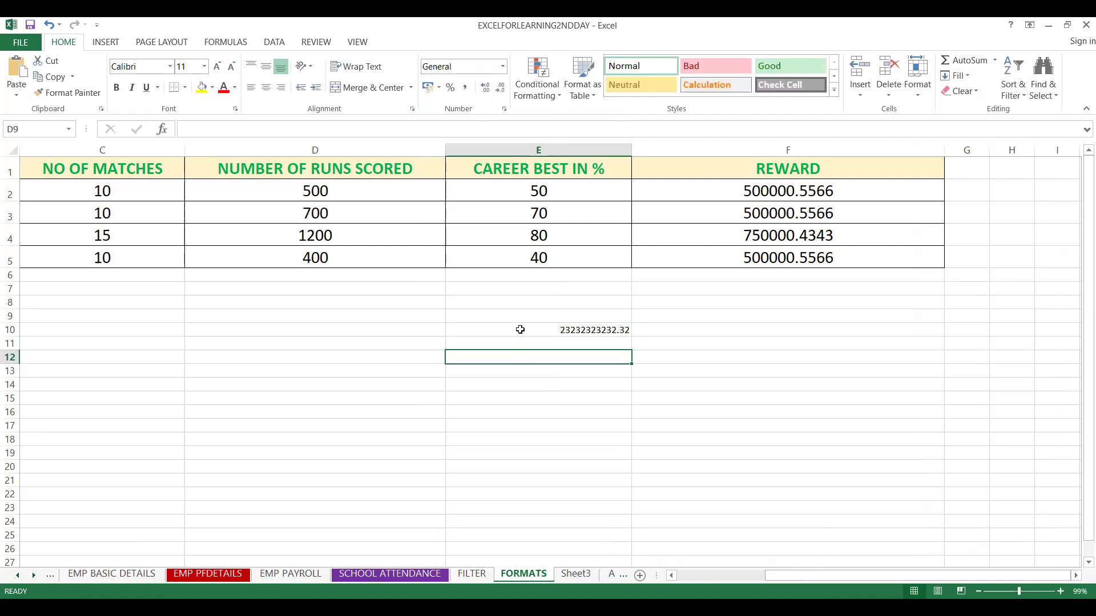
click(520, 329)
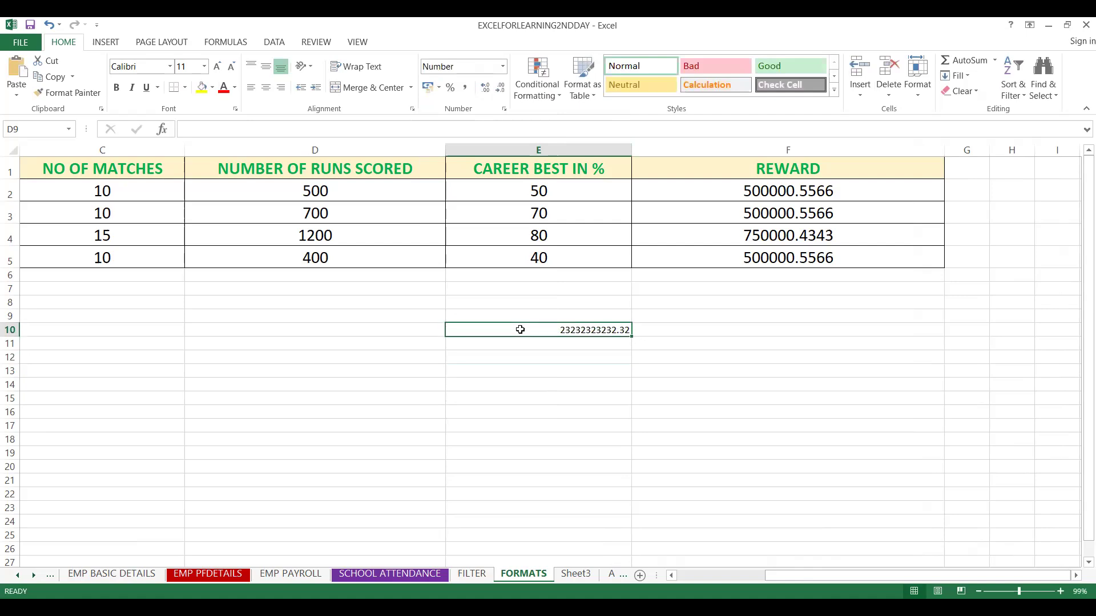
Apply the Number format with 13 decimal places to cell E10.
click(504, 67)
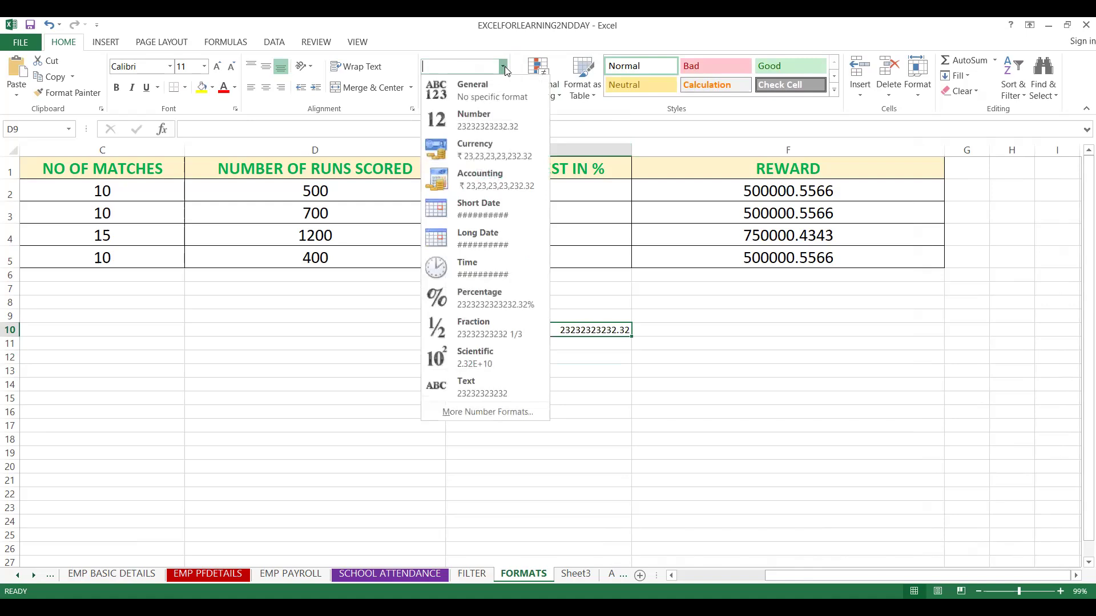
click(490, 117)
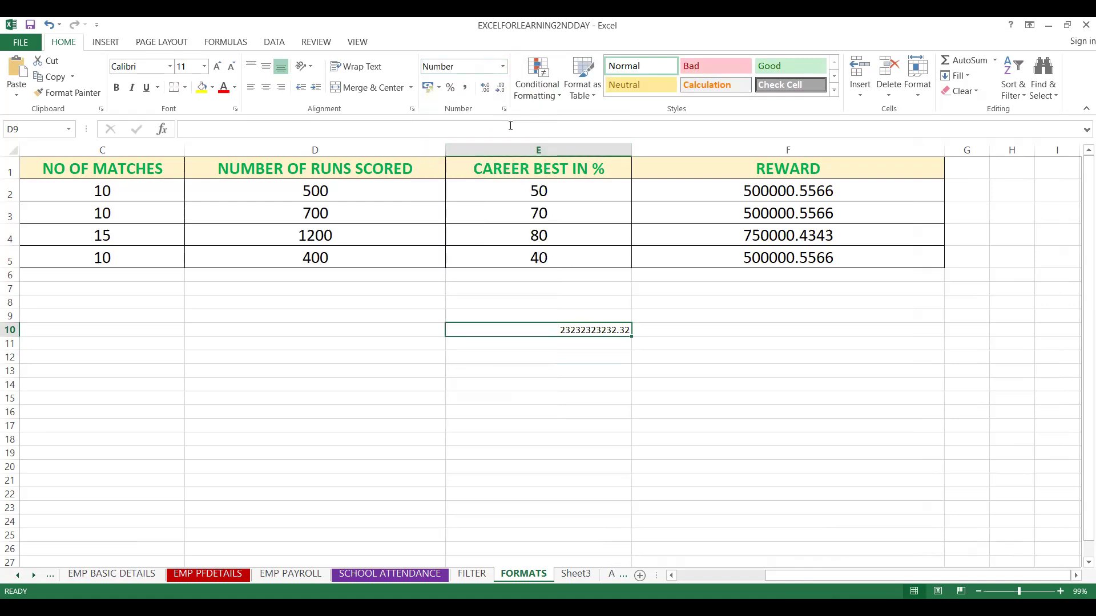
key(ctrl+1)
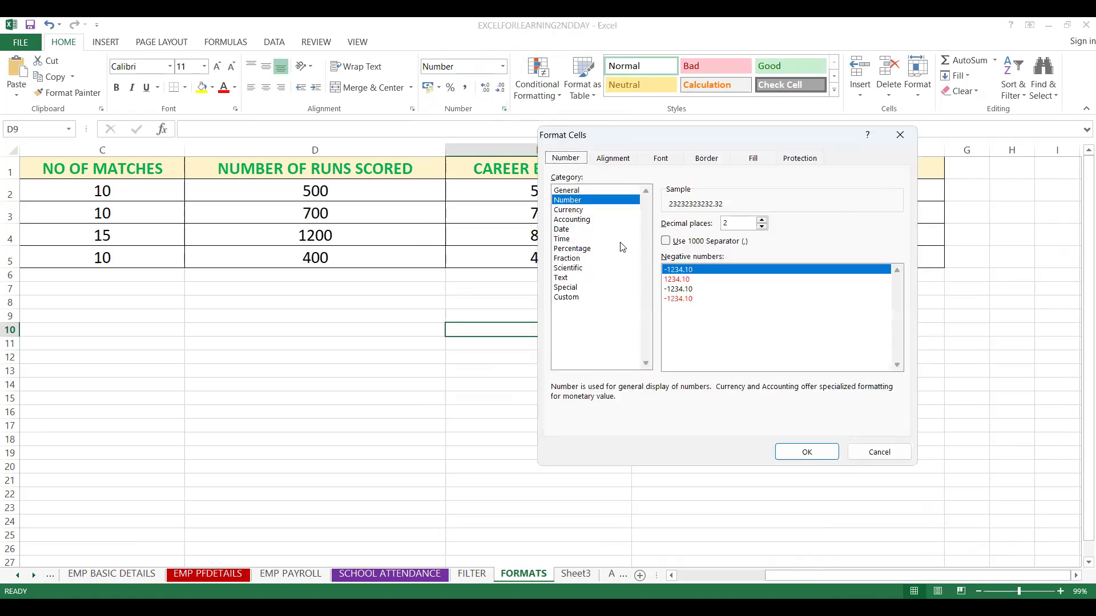
click(761, 227)
click(761, 221)
click(761, 221)
click(761, 221)
click(761, 221)
click(761, 221)
click(761, 221)
click(761, 221)
click(761, 221)
click(761, 220)
click(761, 220)
click(761, 221)
click(761, 221)
click(762, 221)
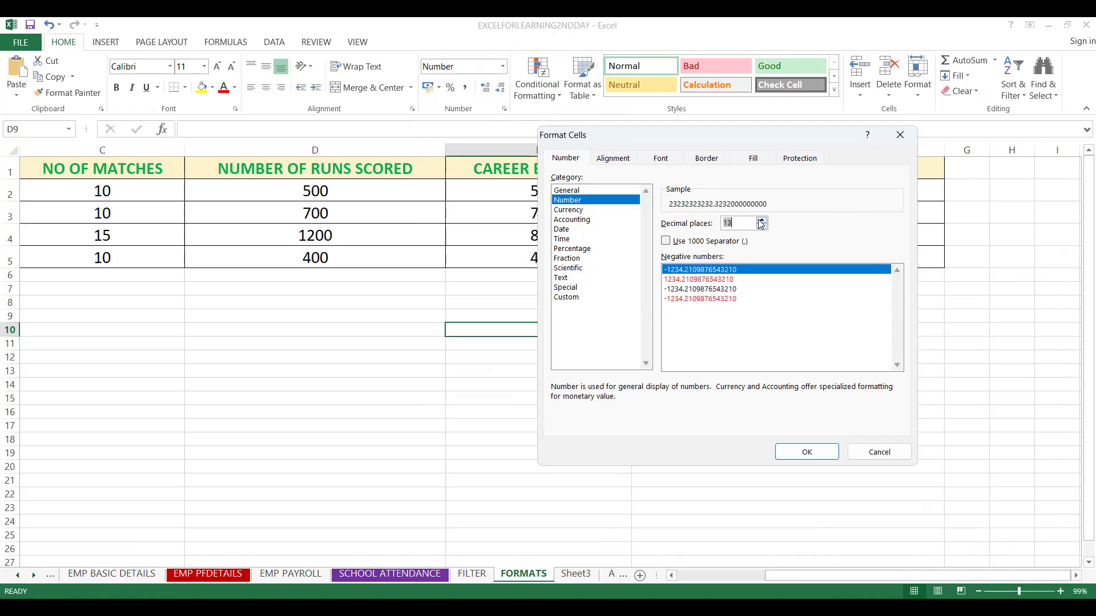
click(801, 458)
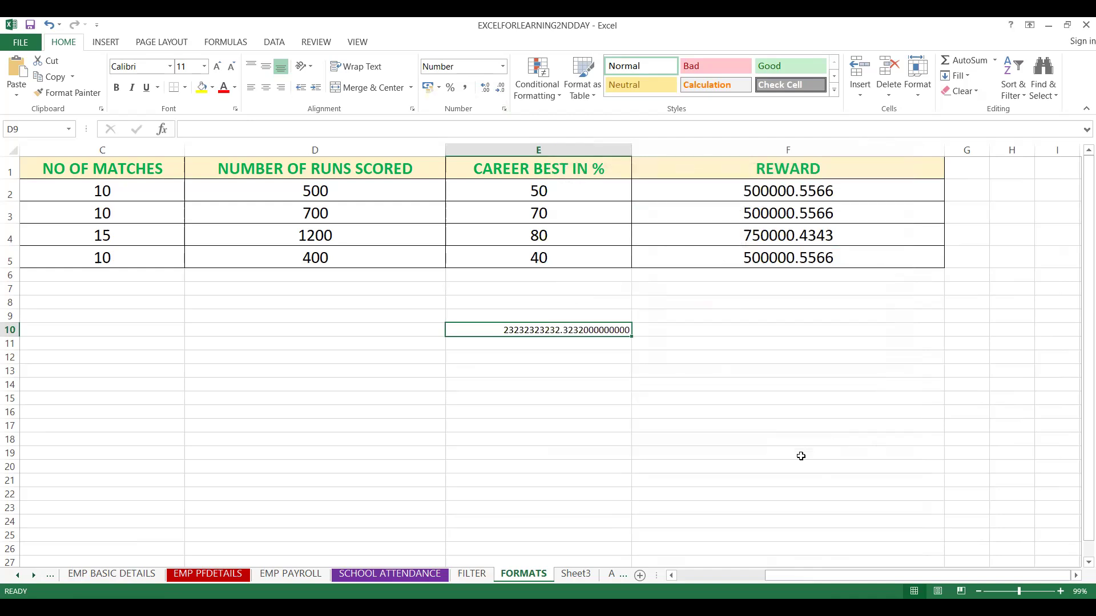
Reselect cell E10 and set its number format to General.
click(558, 358)
click(545, 327)
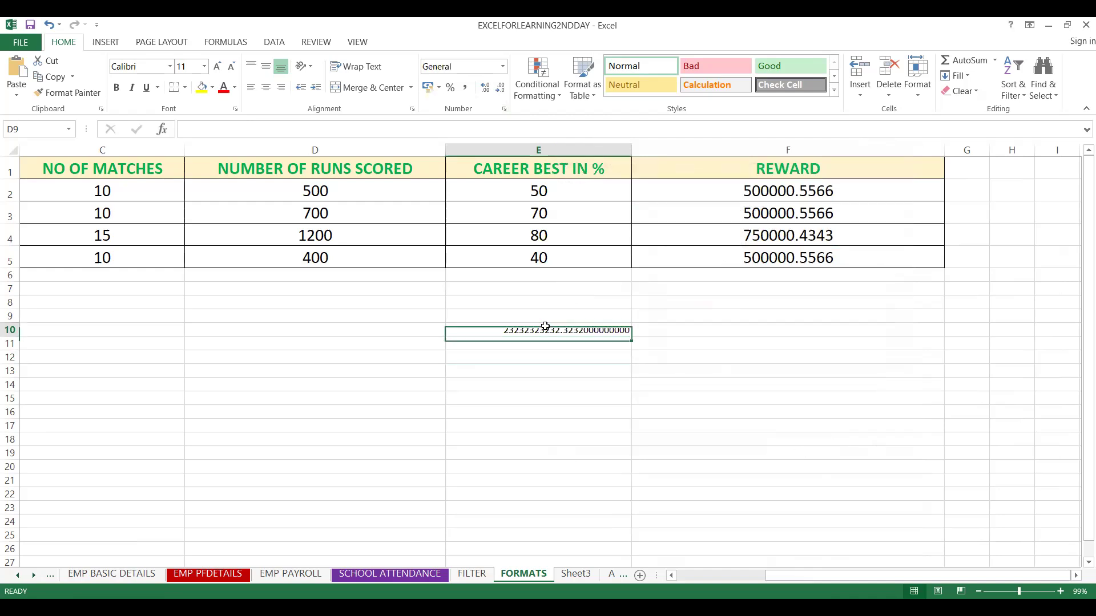
click(543, 315)
click(543, 333)
click(503, 67)
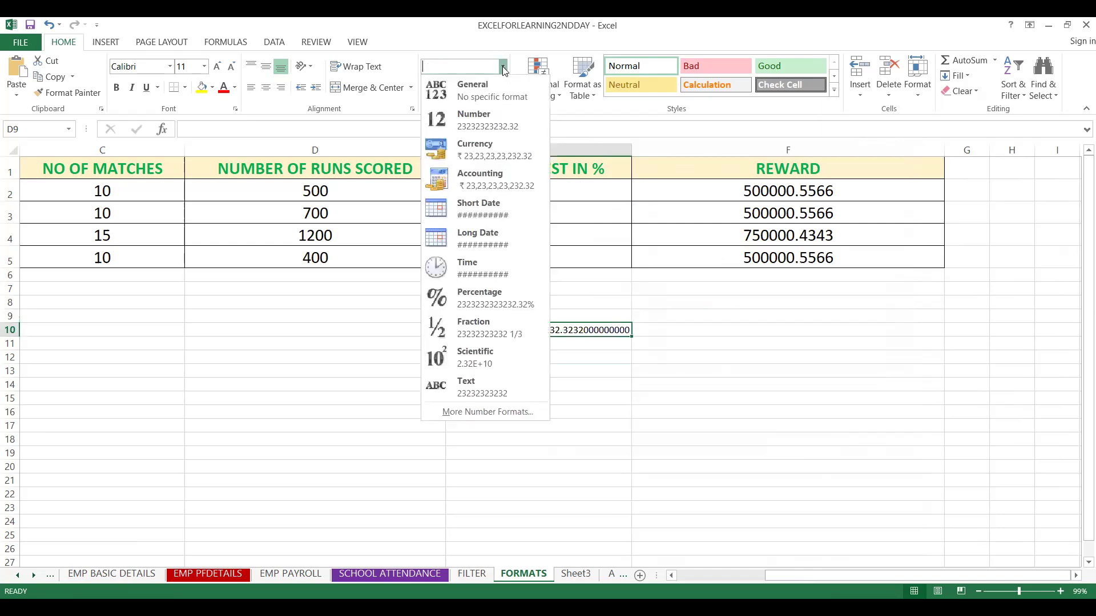
click(487, 91)
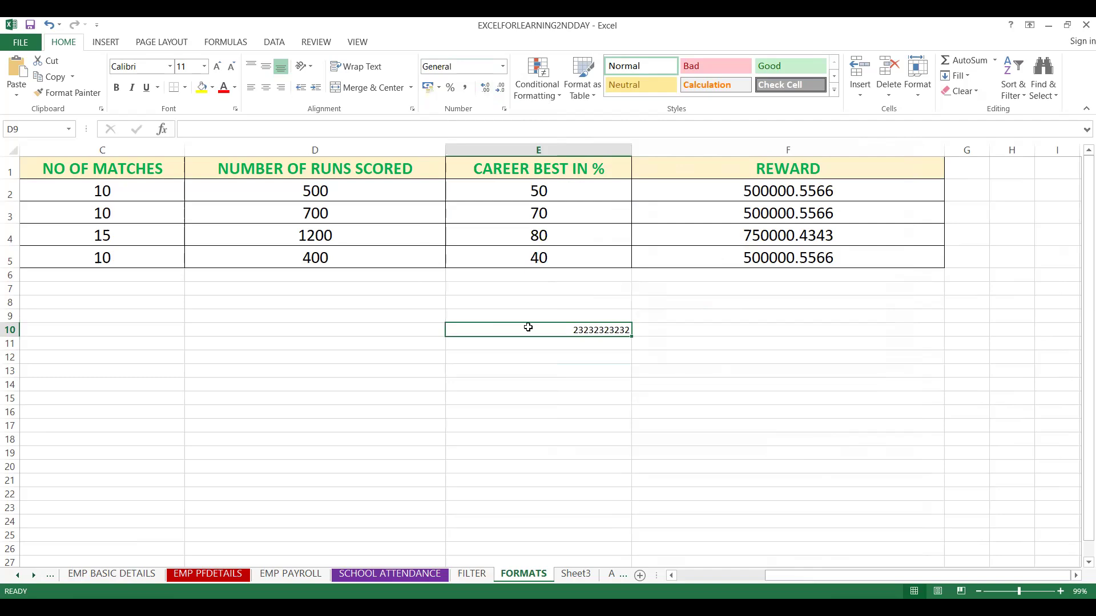
text(34434343.)
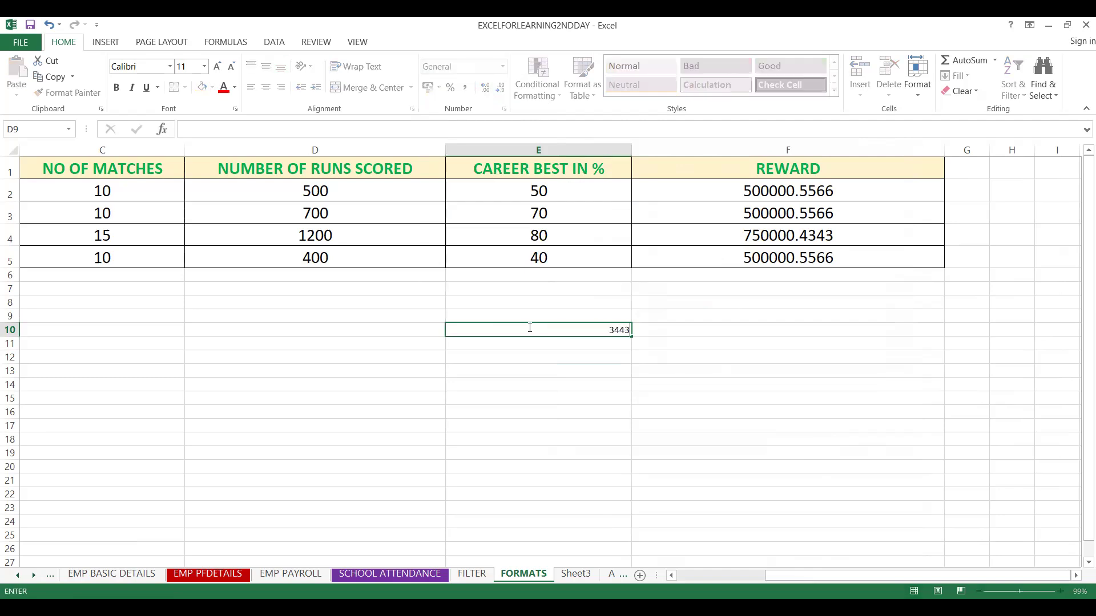
key(BackSpace)
key(BackSpace)
key(BackSpace)
key(BackSpace)
key(BackSpace)
key(BackSpace)
key(BackSpace)
key(BackSpace)
key(BackSpace)
Enter 12121.2121 as the new value of cell E10 and select the cell again.
text(12121.2121)
key(Return)
click(528, 332)
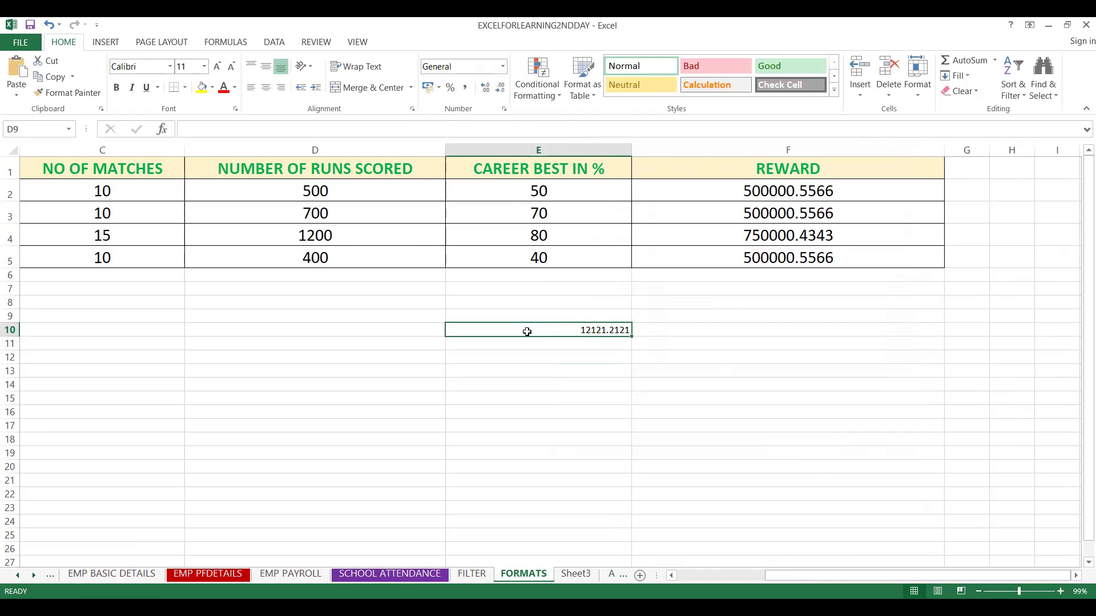
Extend the decimal part of cell E10 with more repeating 21 digits and select the cell again.
double_click(620, 331)
text(212121)
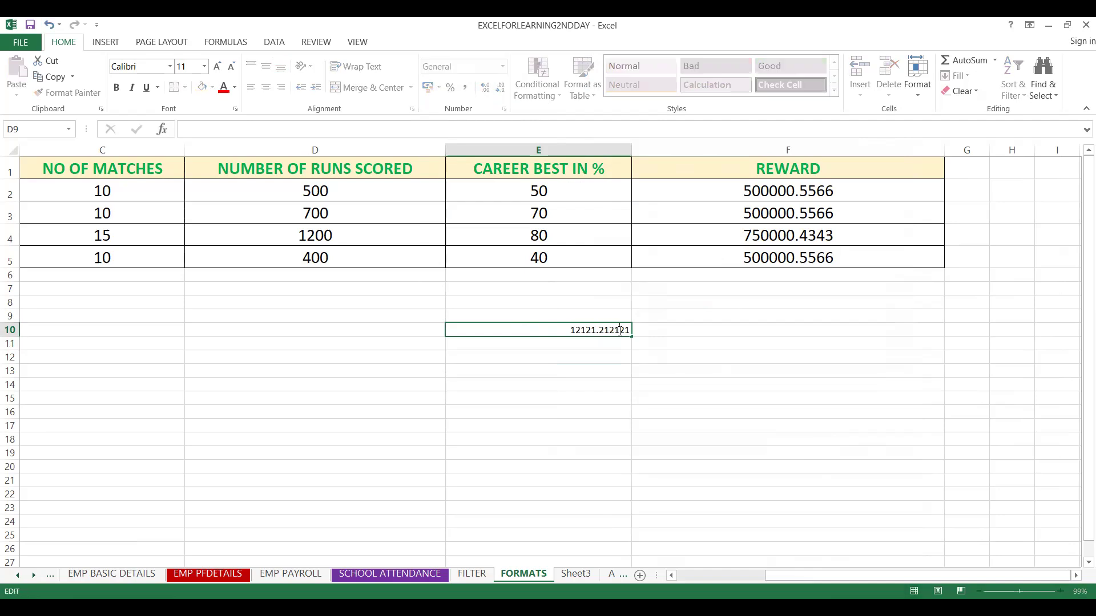
text(212121212121)
click(560, 401)
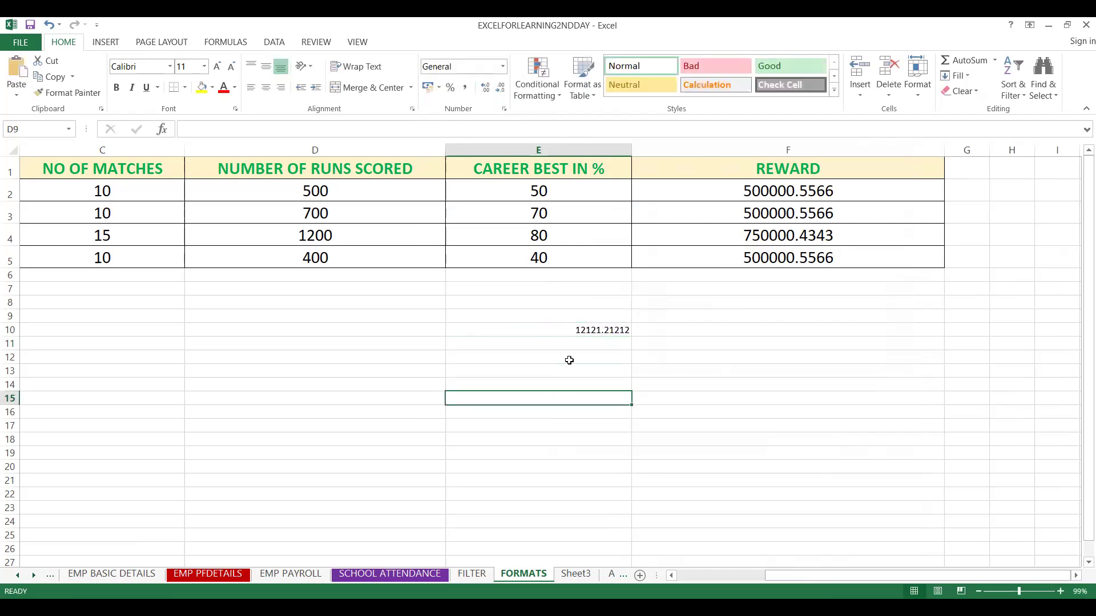
click(575, 332)
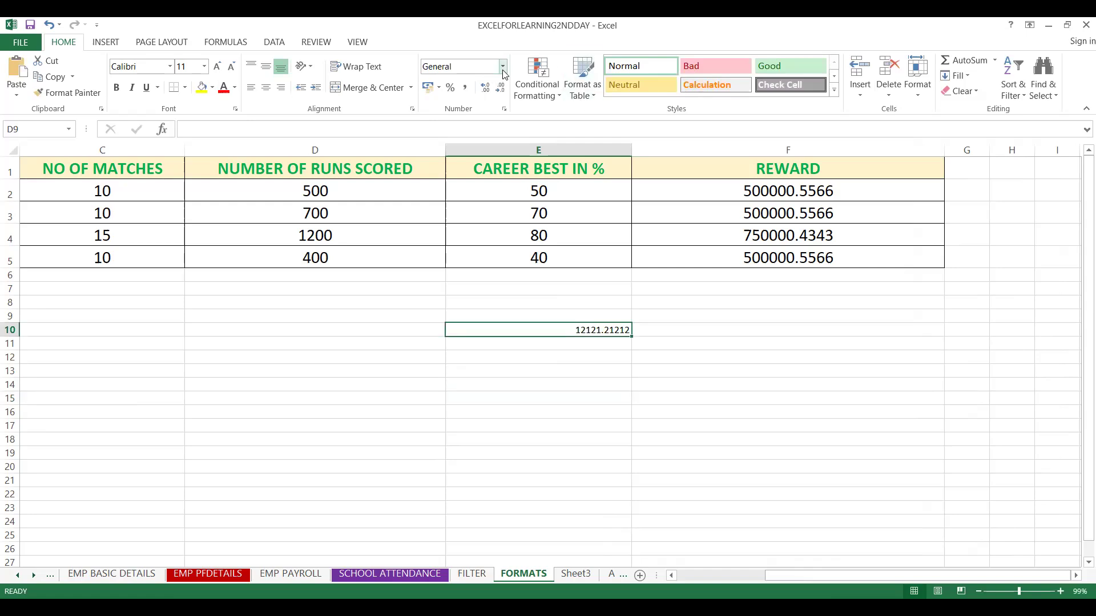
Preview custom number format codes such as 0.00, #,##0.00 and #,##0;[Red]-#,##0 for cell E10, and compare them with General.
click(504, 110)
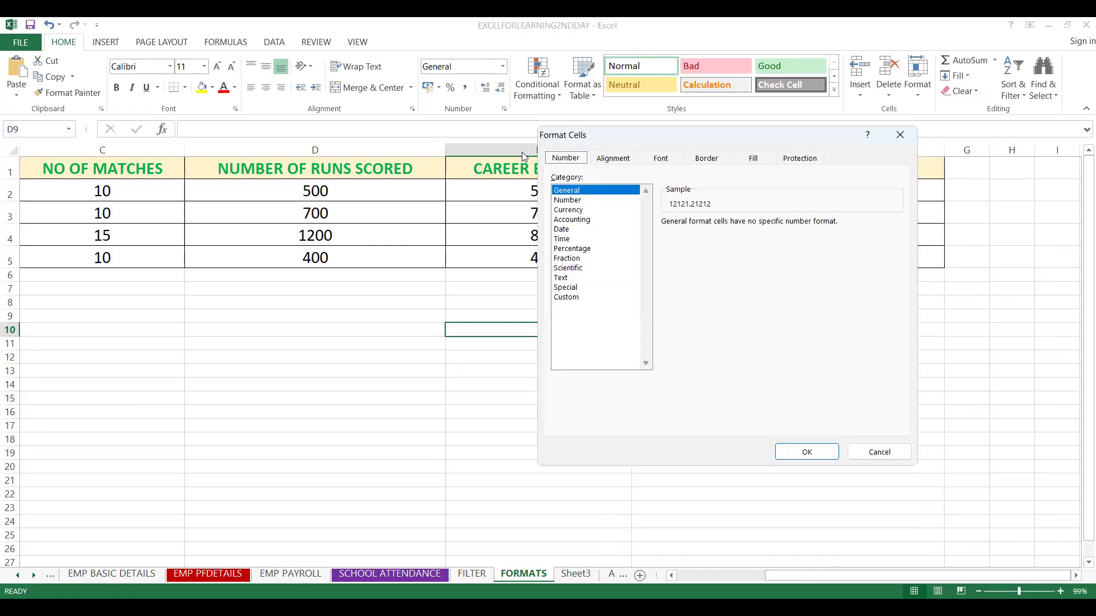
click(568, 297)
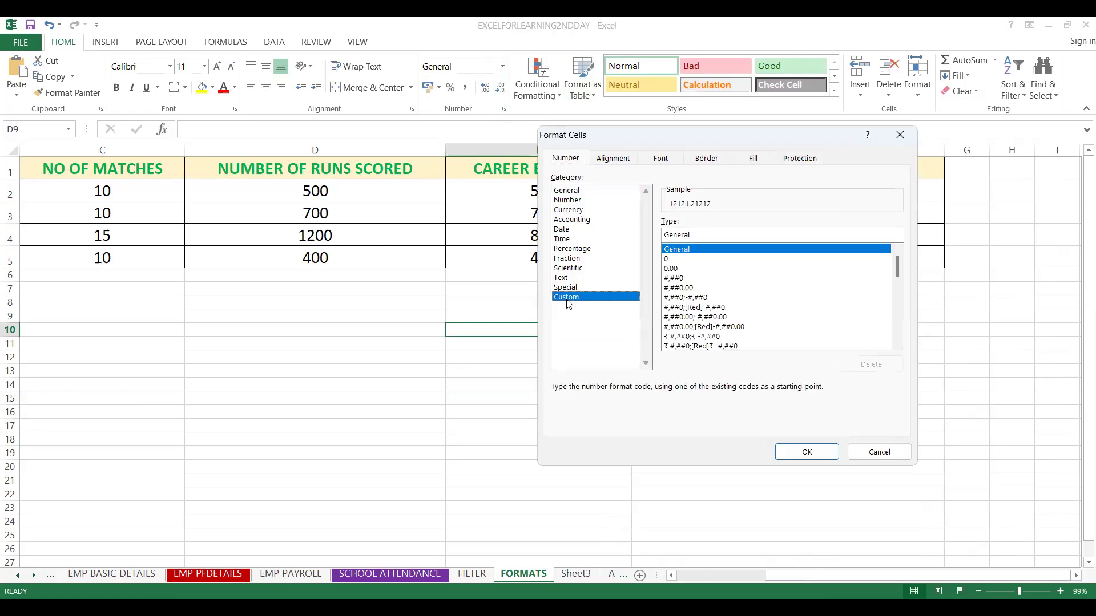
click(670, 269)
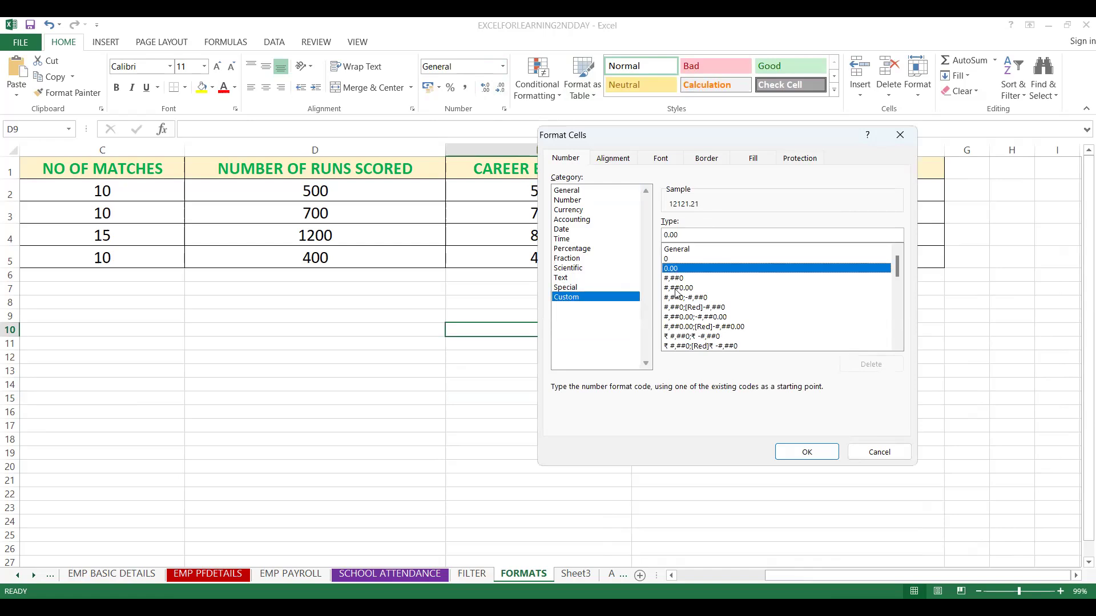
click(678, 288)
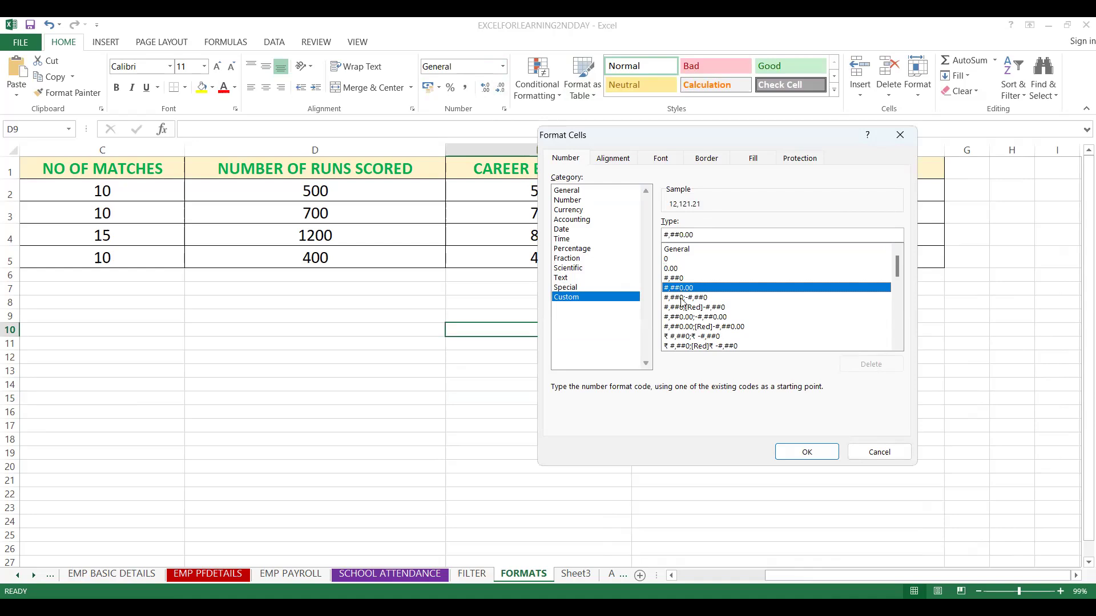
click(682, 298)
click(685, 308)
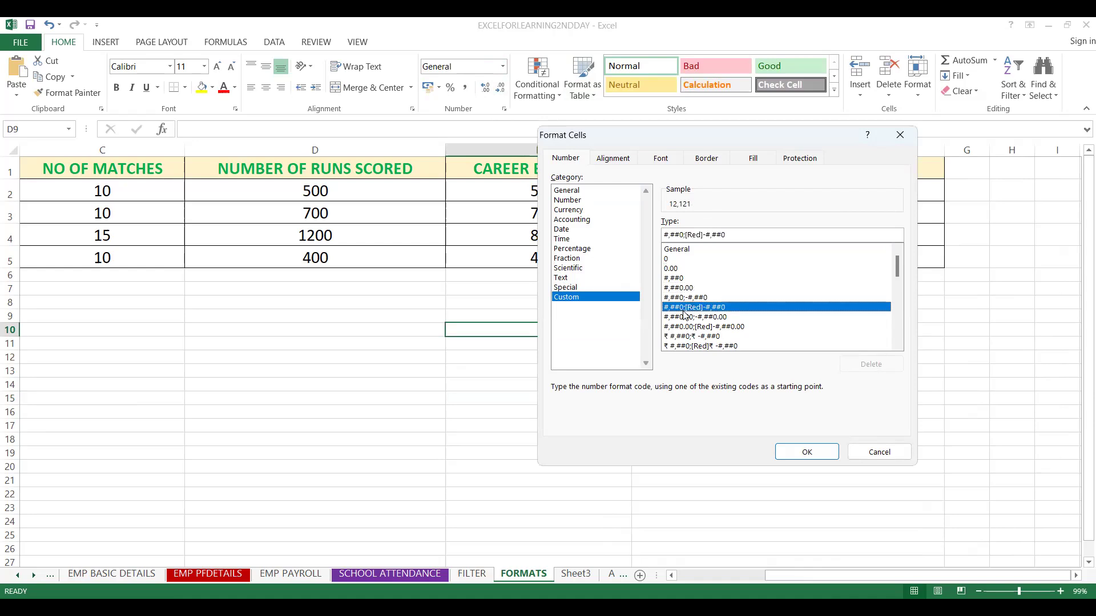
click(686, 326)
click(687, 307)
click(674, 279)
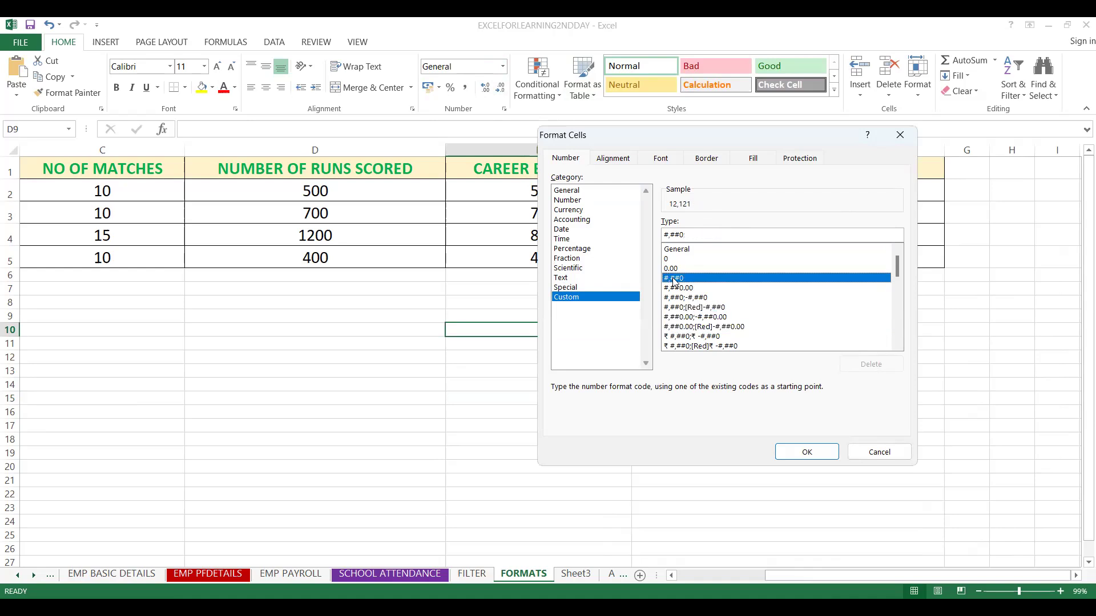
click(566, 191)
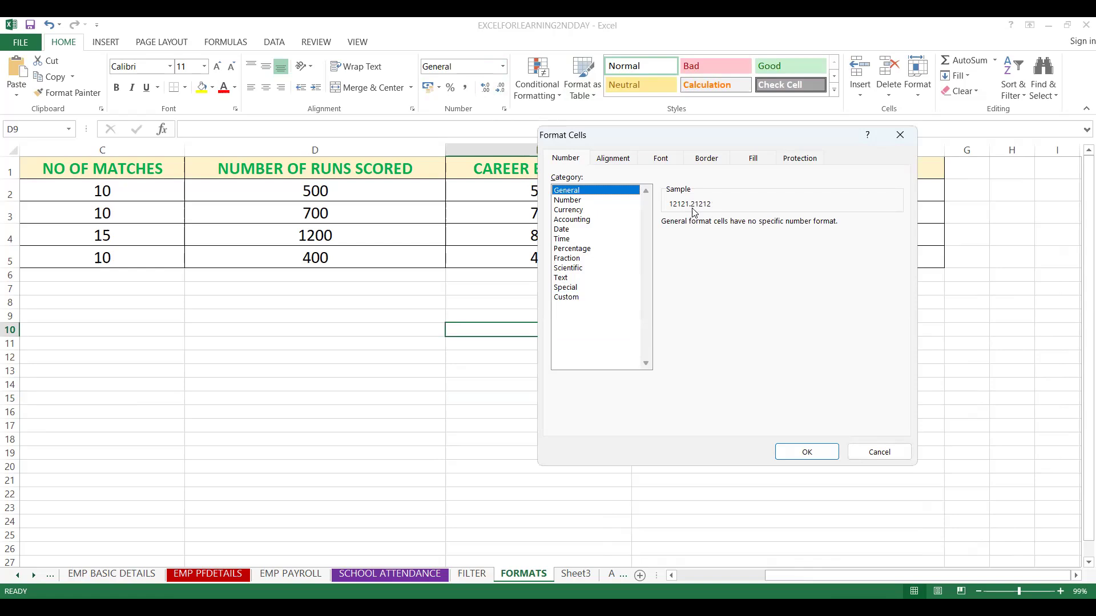
Apply the Number format with 10 decimal places to cell E10.
click(568, 201)
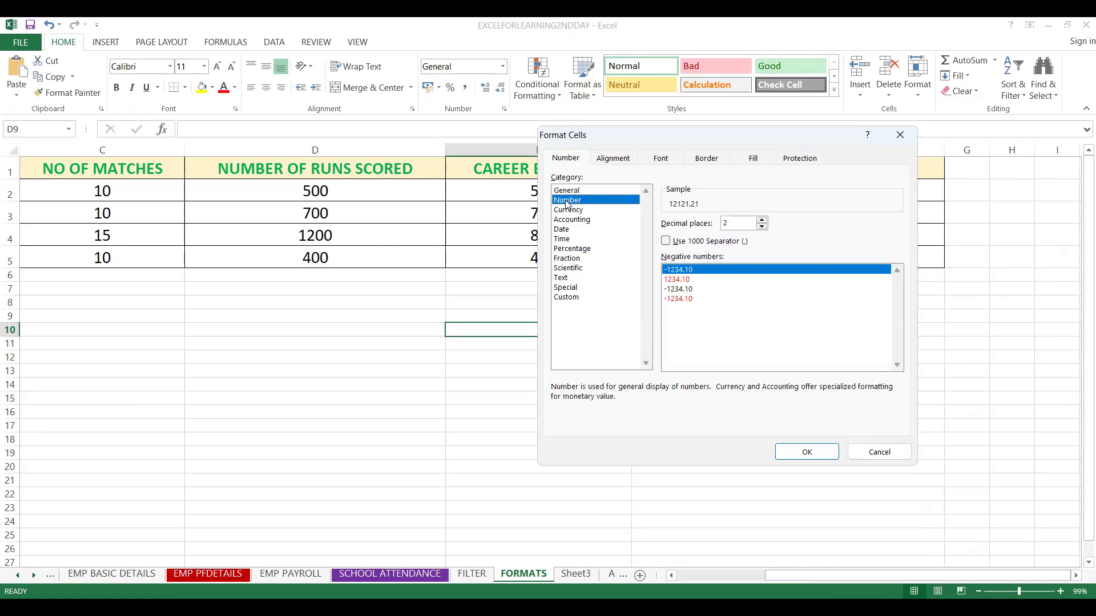
click(762, 226)
click(762, 221)
click(761, 221)
click(761, 220)
click(762, 220)
click(762, 221)
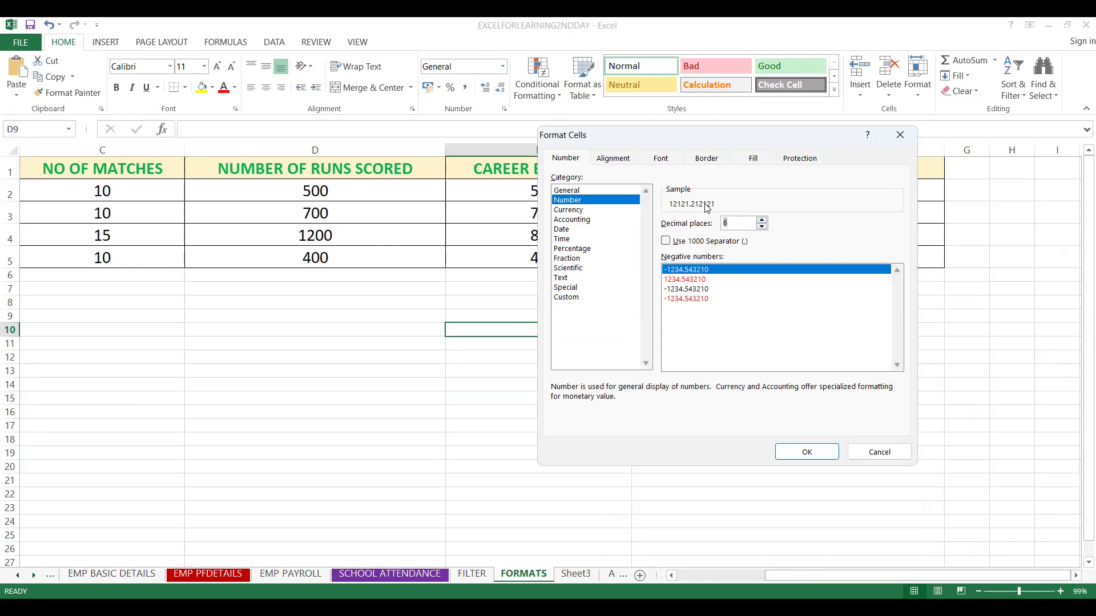
click(762, 221)
click(762, 220)
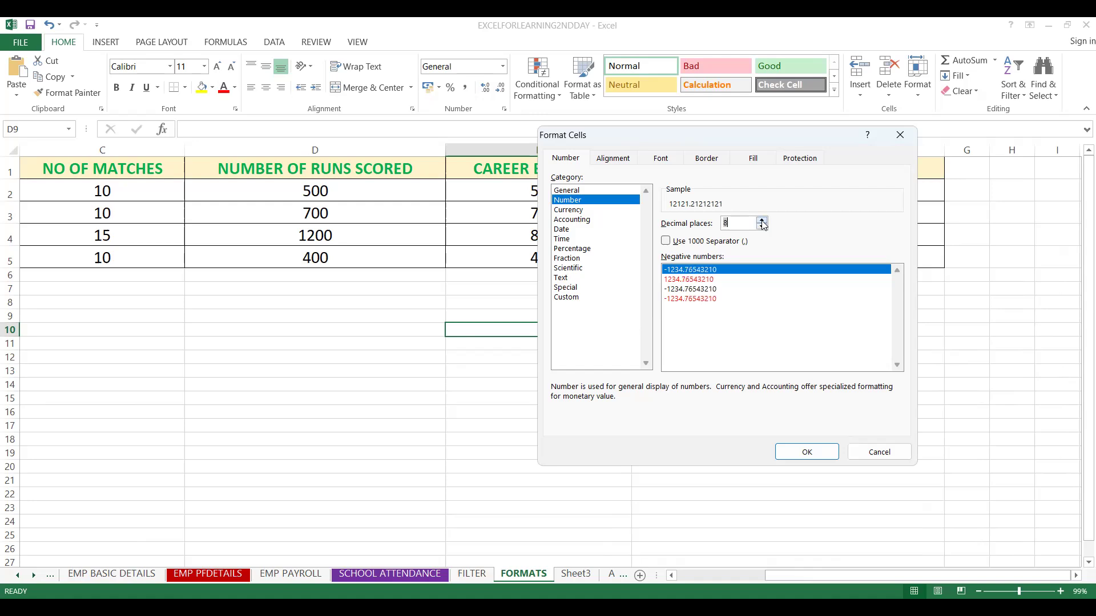
click(761, 221)
click(762, 221)
click(761, 221)
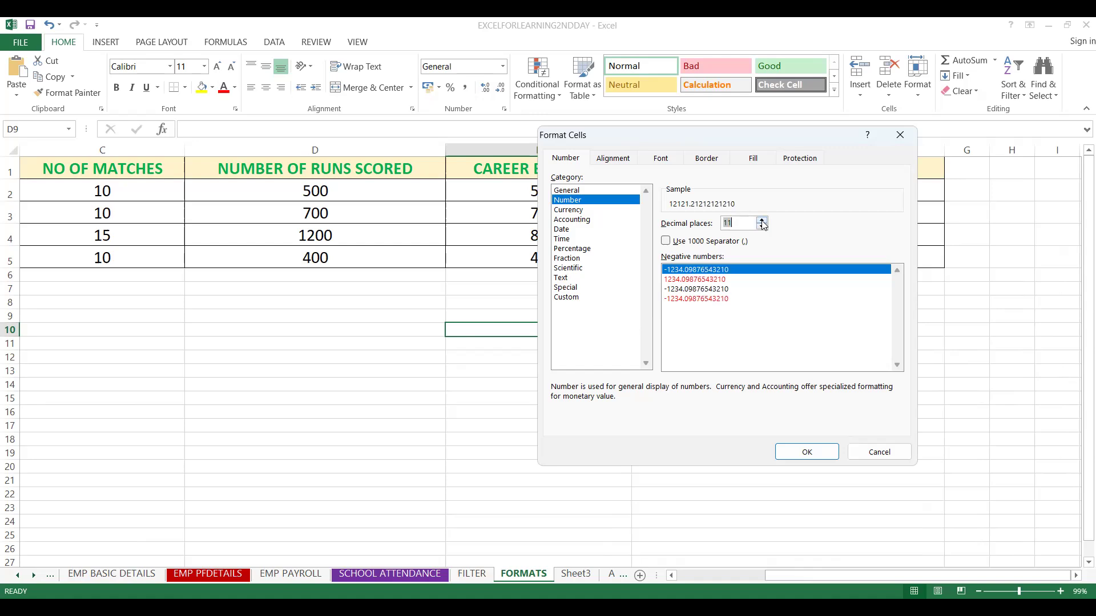
click(761, 226)
click(807, 451)
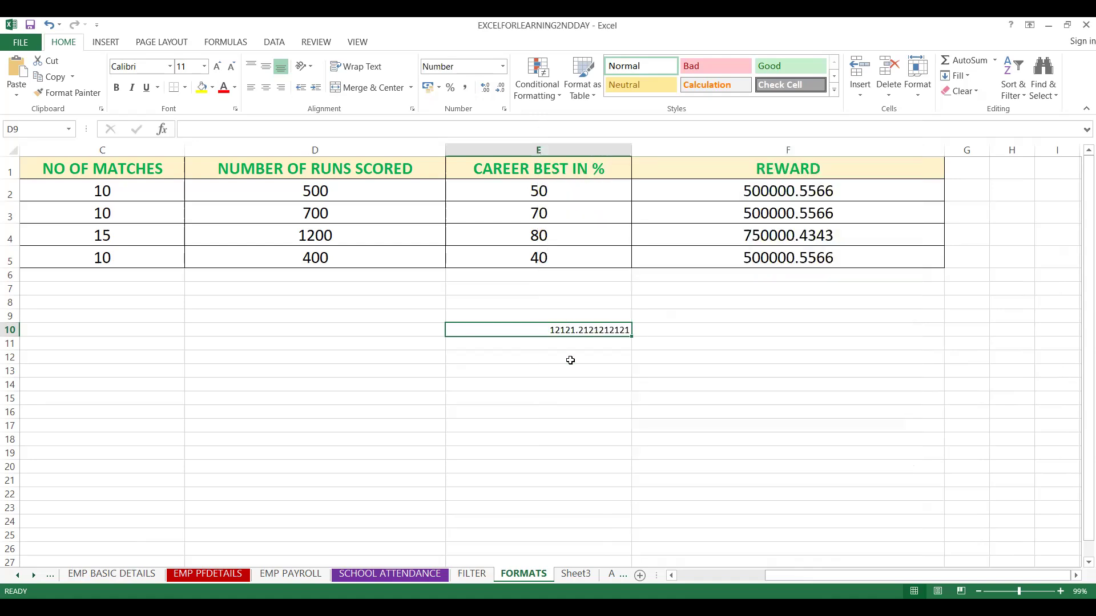
Set cell E10 back to the General number format and reselect it.
click(502, 66)
click(478, 93)
click(534, 356)
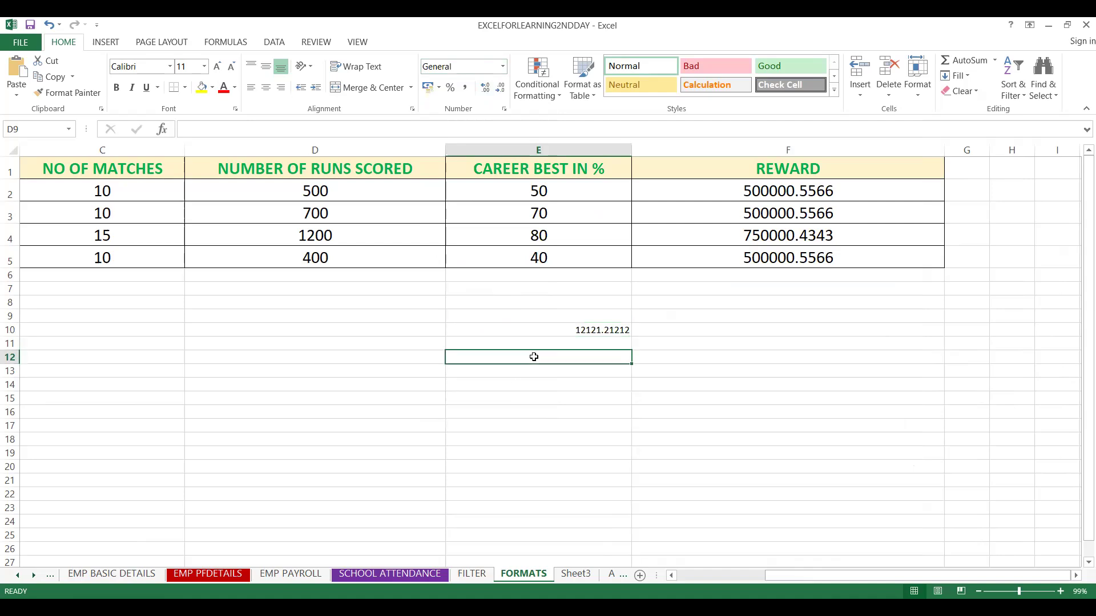
click(542, 325)
Examine the player table's rows cell by cell, from the player names to the REWARD column, finishing at cell F2.
click(747, 189)
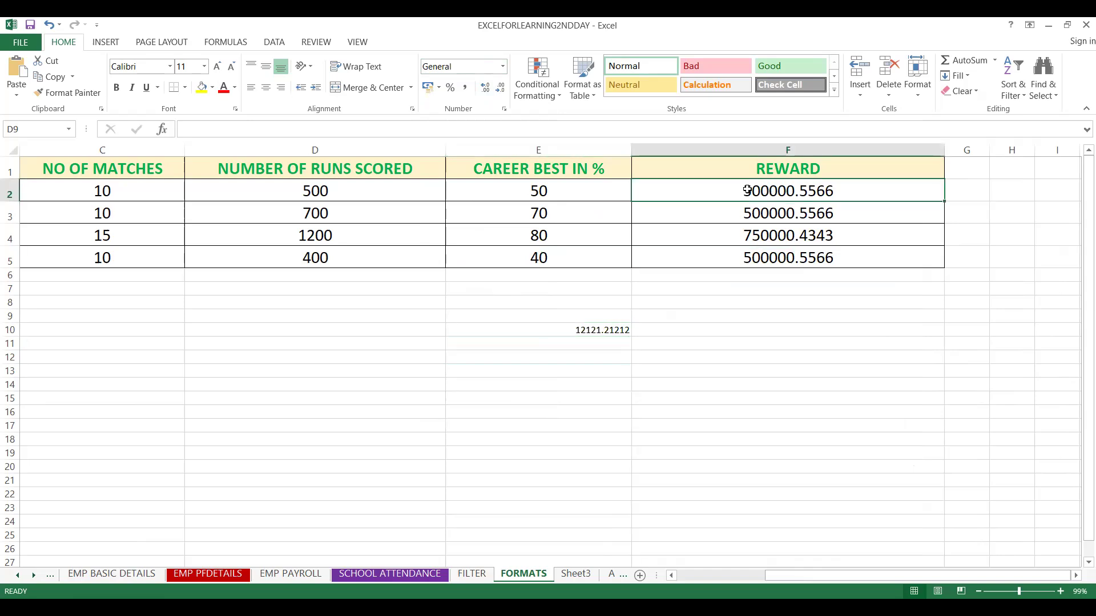
key(Left)
key(Left)
key(Left)
key(Left)
key(Left)
key(Down)
key(Down)
key(Right)
key(Up)
key(Up)
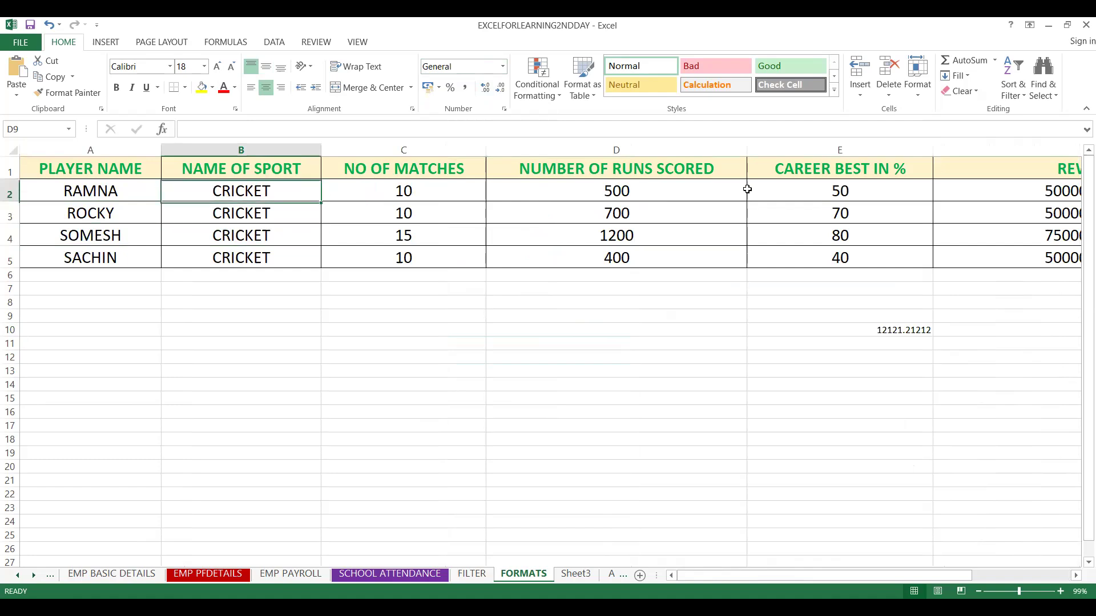
key(Right)
key(Right)
key(Right)
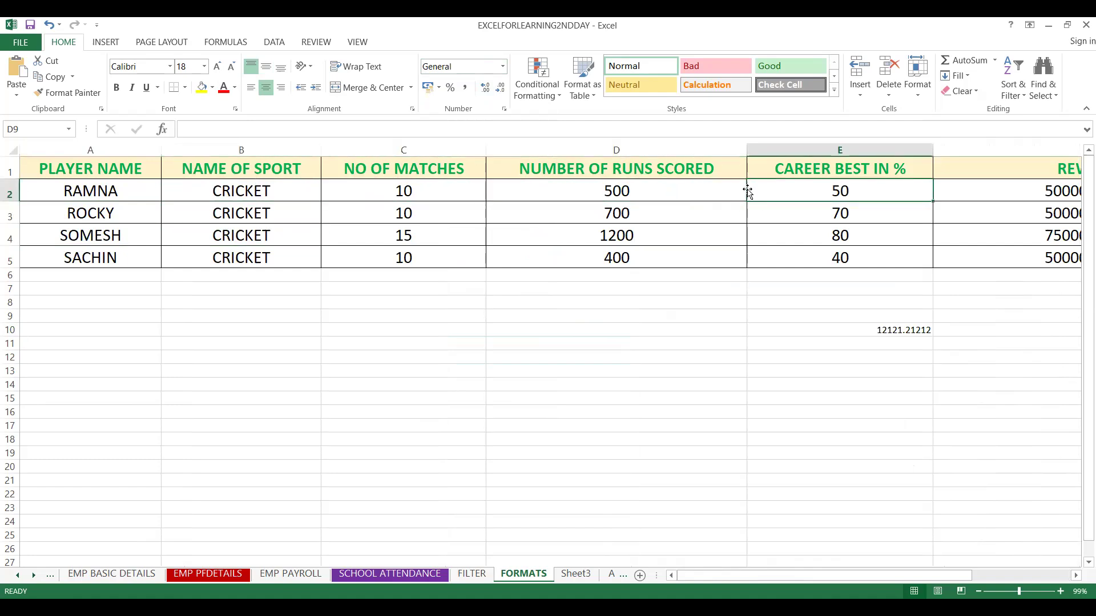
key(Right)
key(Left)
key(Left)
key(Left)
key(Down)
key(Right)
key(Right)
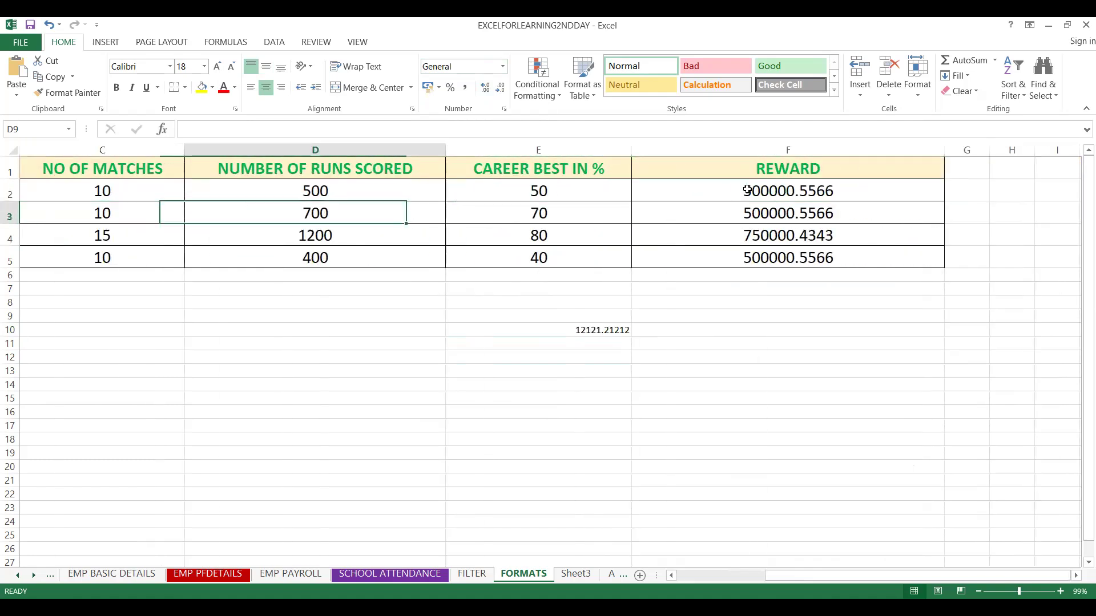
key(Up)
key(Right)
key(Left)
key(Right)
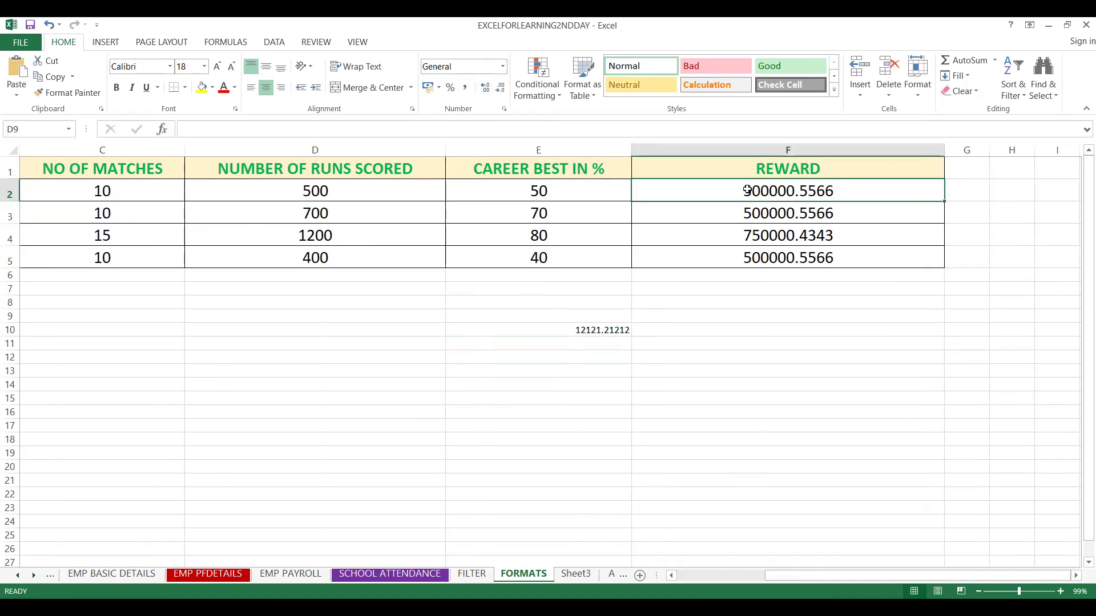
Select the REWARD values in F2:F5 and apply the default Number format.
key(shift+Down)
key(shift+Down)
key(shift+Down)
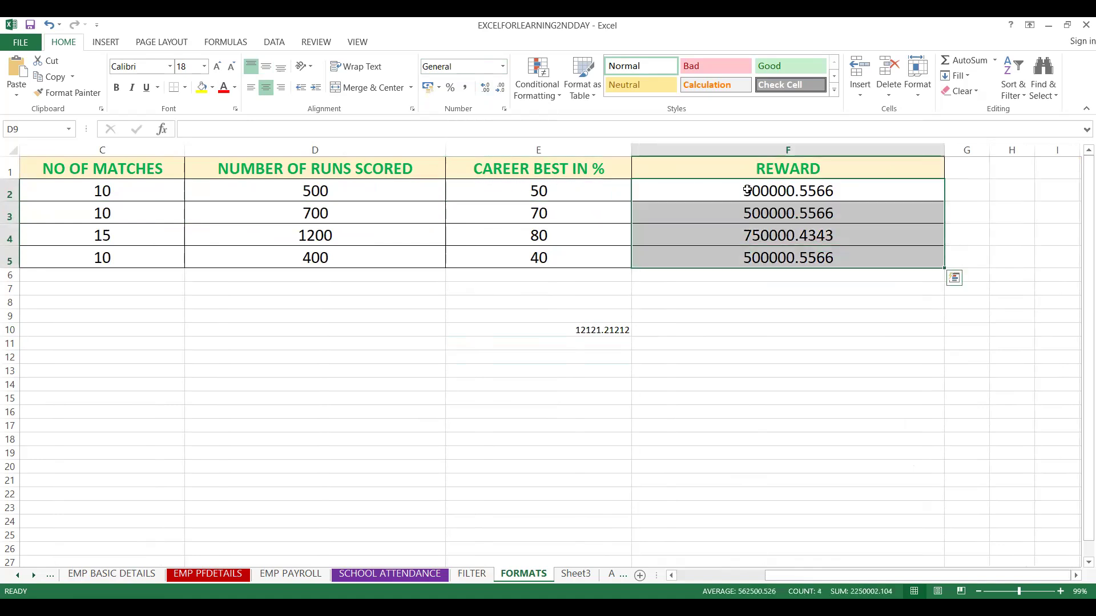
click(503, 67)
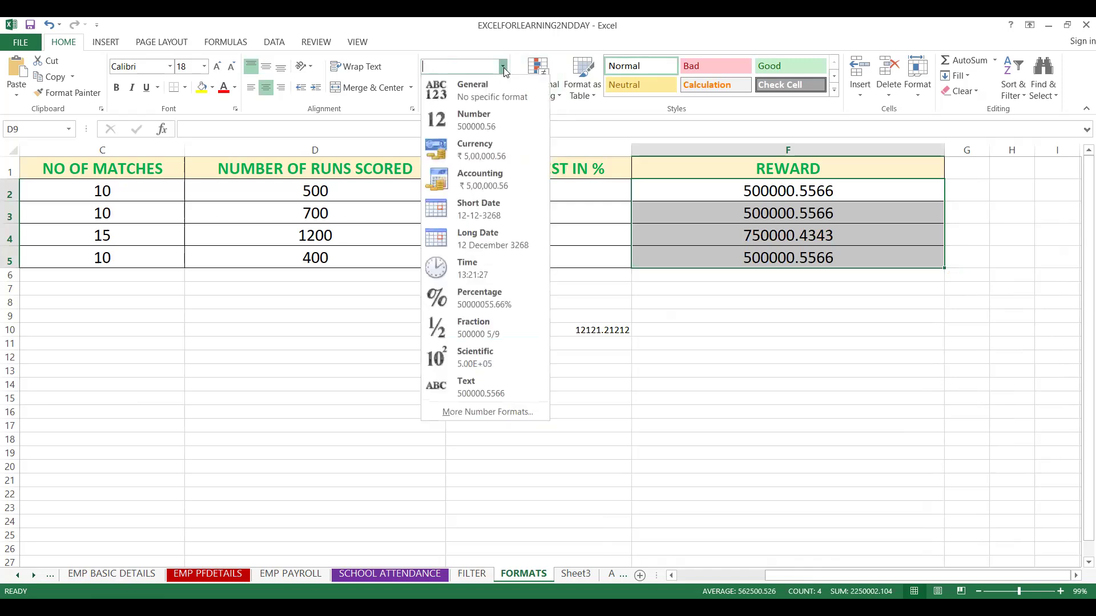
click(487, 131)
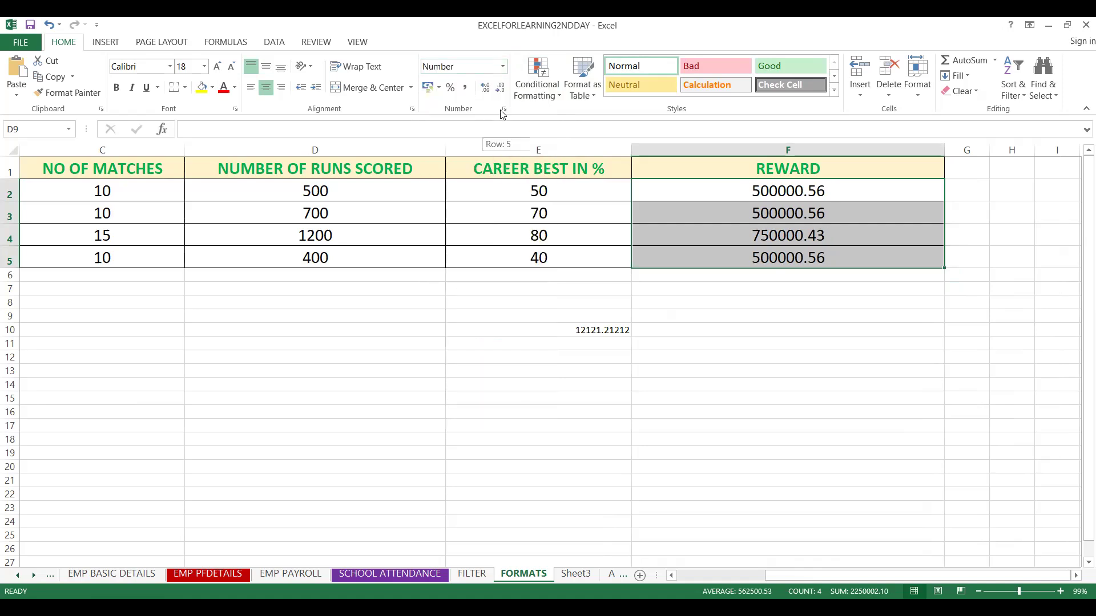
Try the negative number styles for F2:F5, keep the first one, and apply the Number format with 10 decimal places.
click(503, 111)
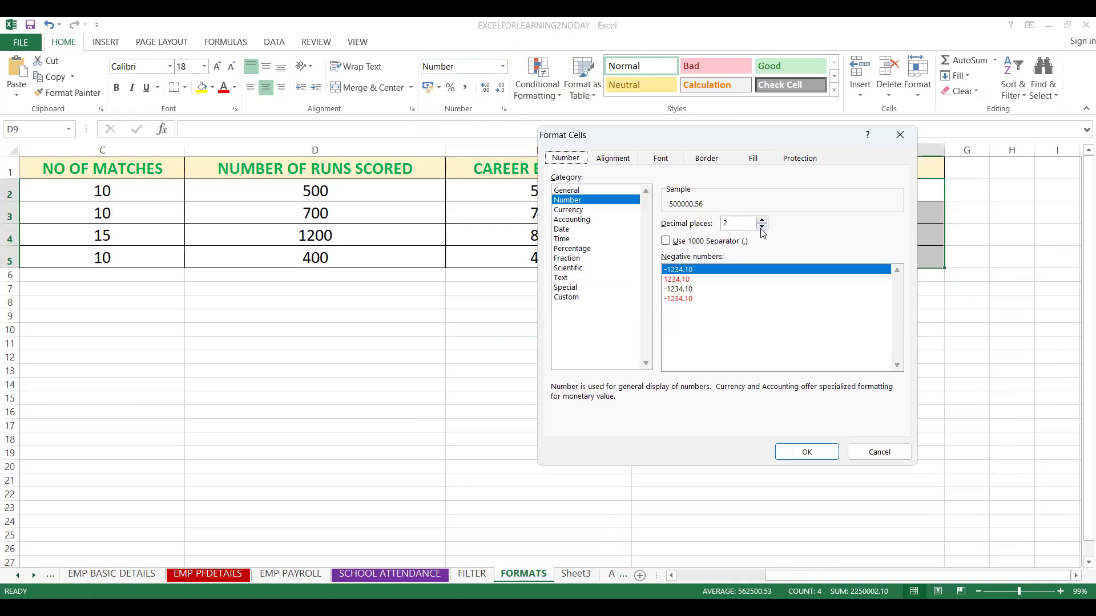
click(681, 280)
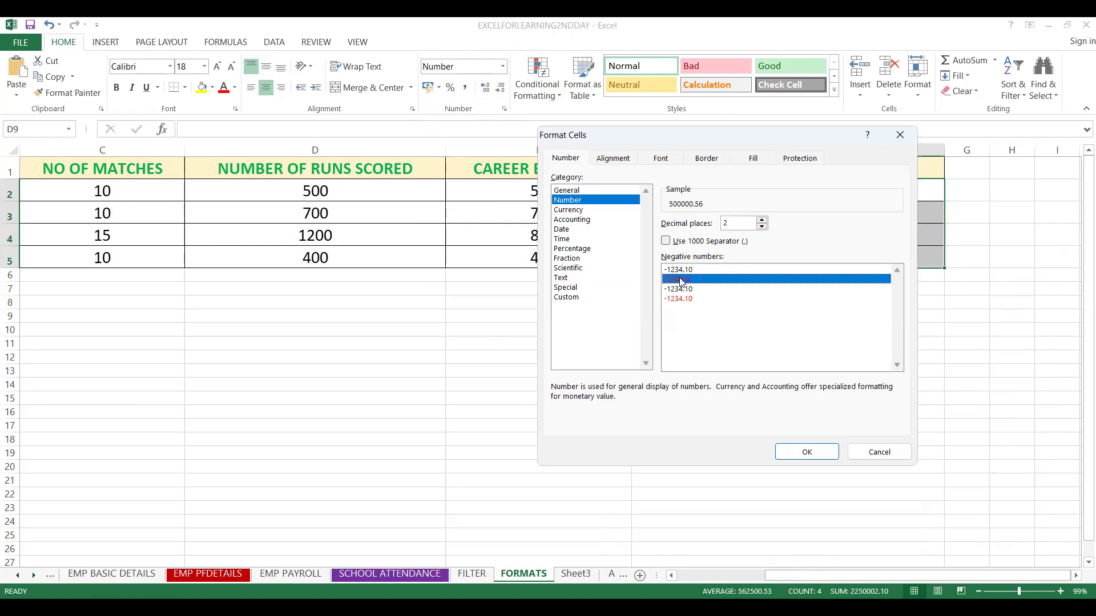
click(682, 270)
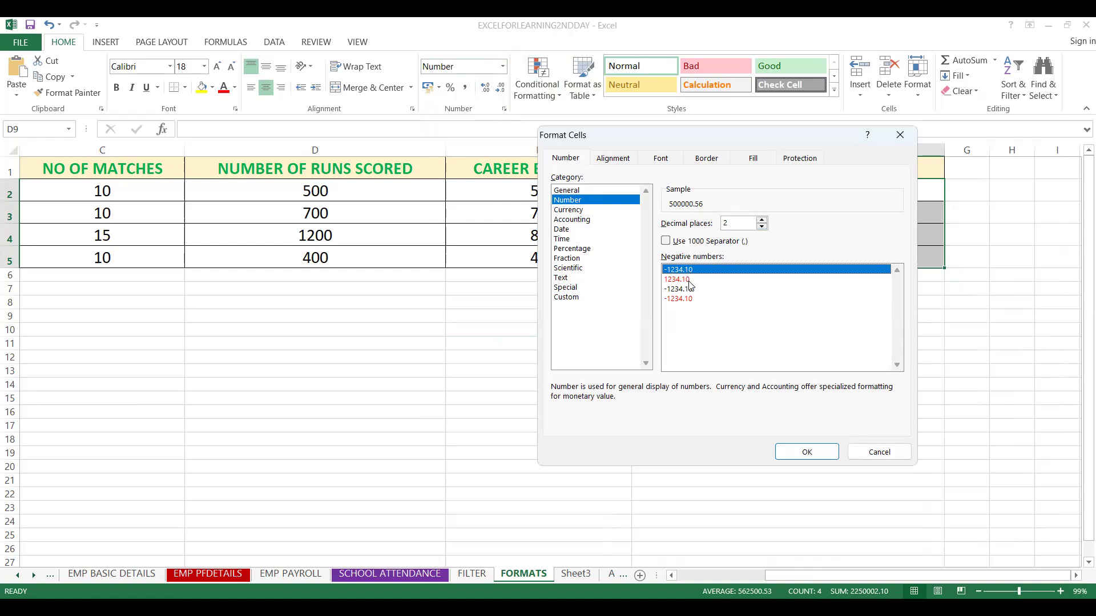
click(691, 289)
click(683, 270)
click(762, 220)
click(762, 219)
click(762, 220)
click(761, 220)
click(762, 221)
click(762, 221)
click(762, 220)
click(762, 222)
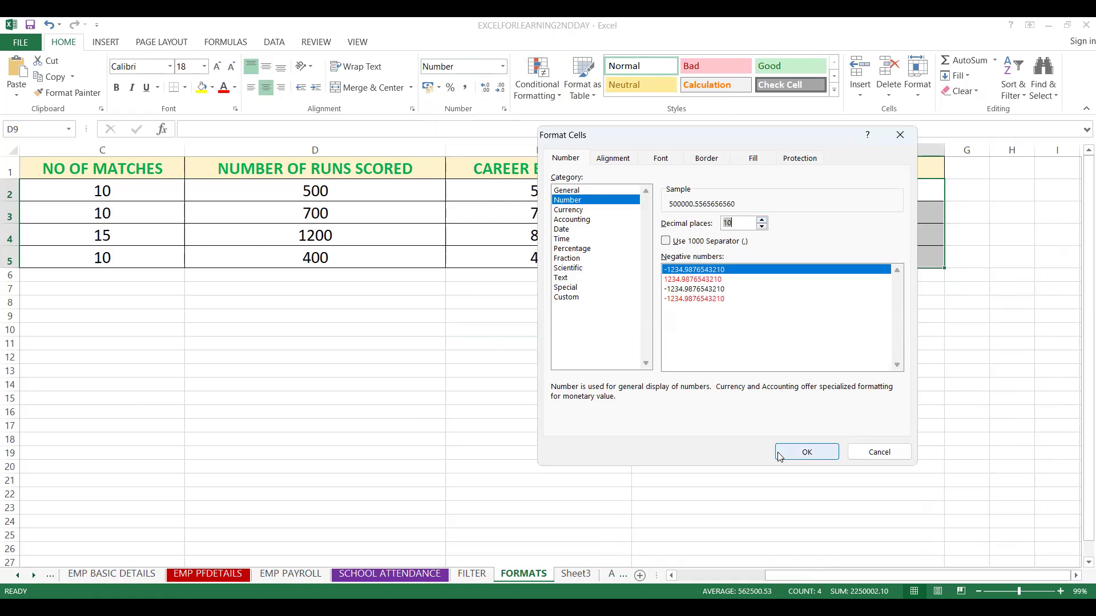
click(803, 455)
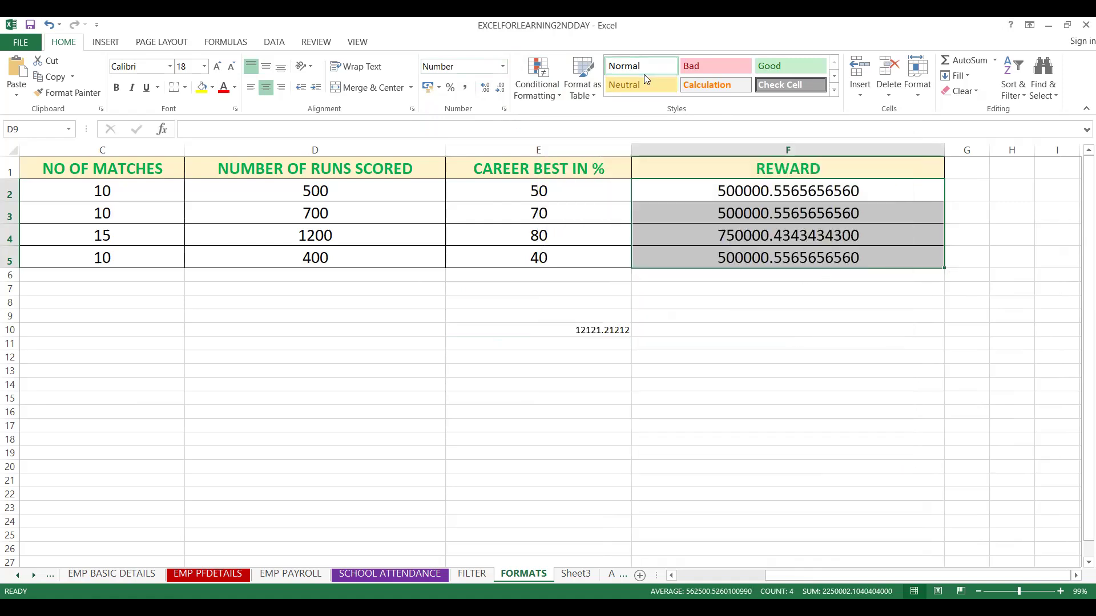
Return F2:F5 to the General format, check its cell format settings without changing them, and compare cells E10 and F2.
click(503, 68)
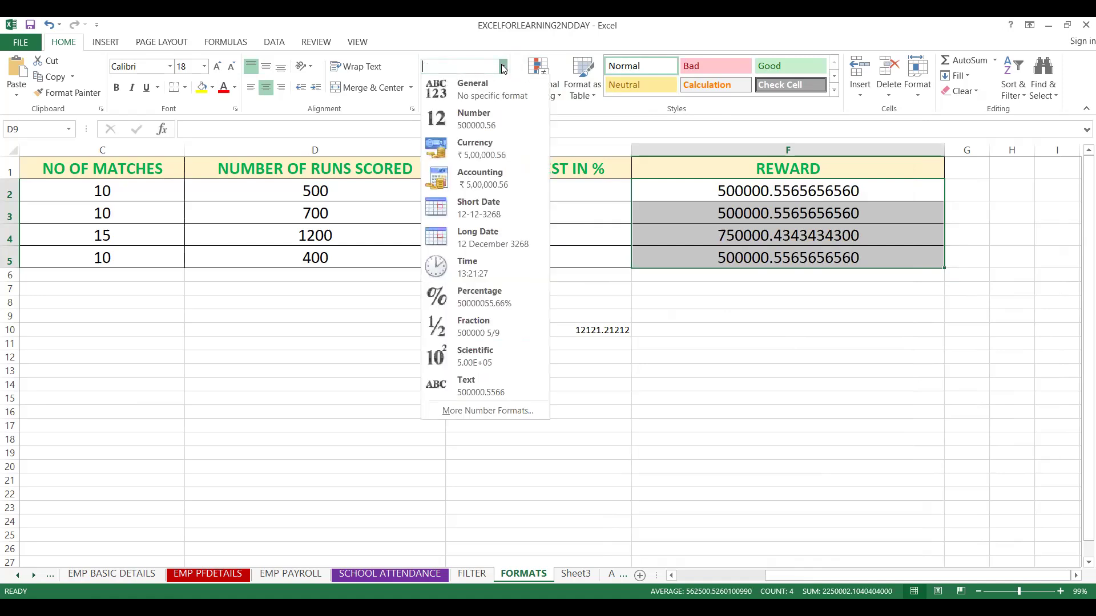
click(456, 86)
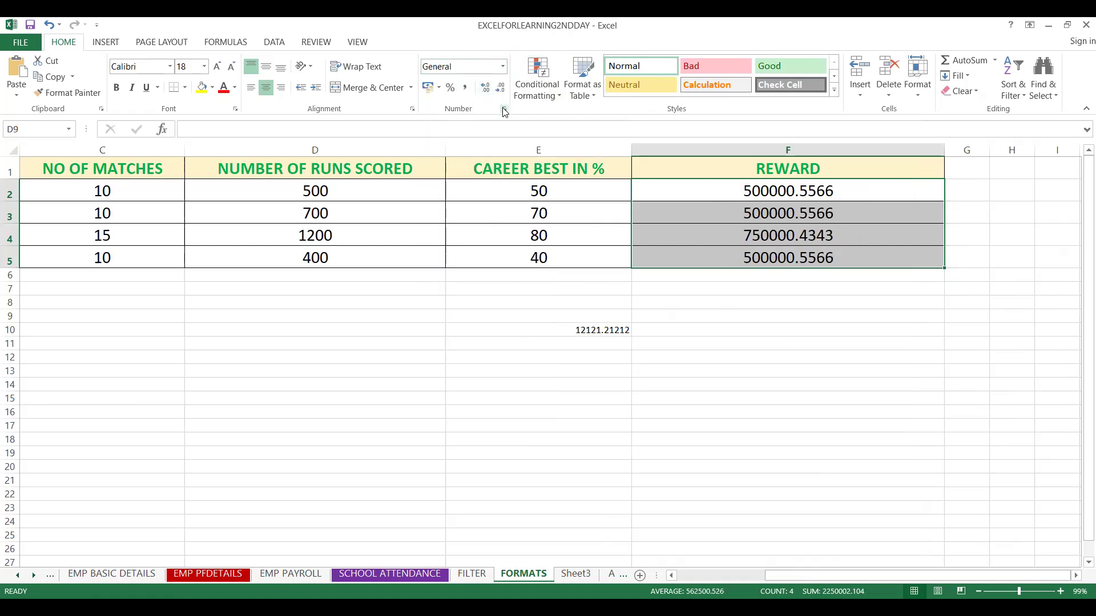
click(503, 109)
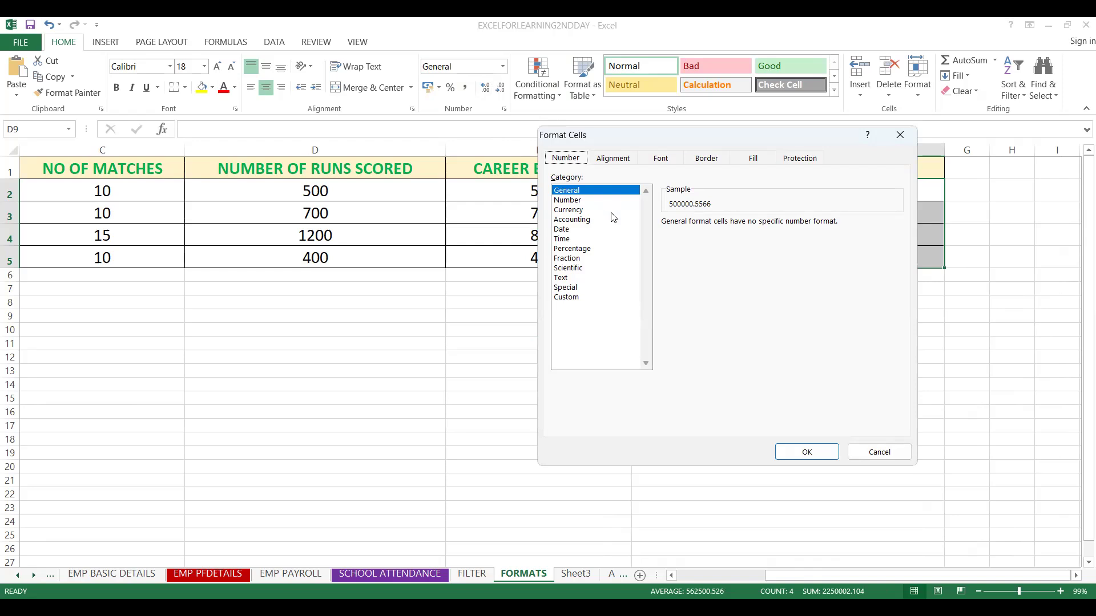
click(882, 453)
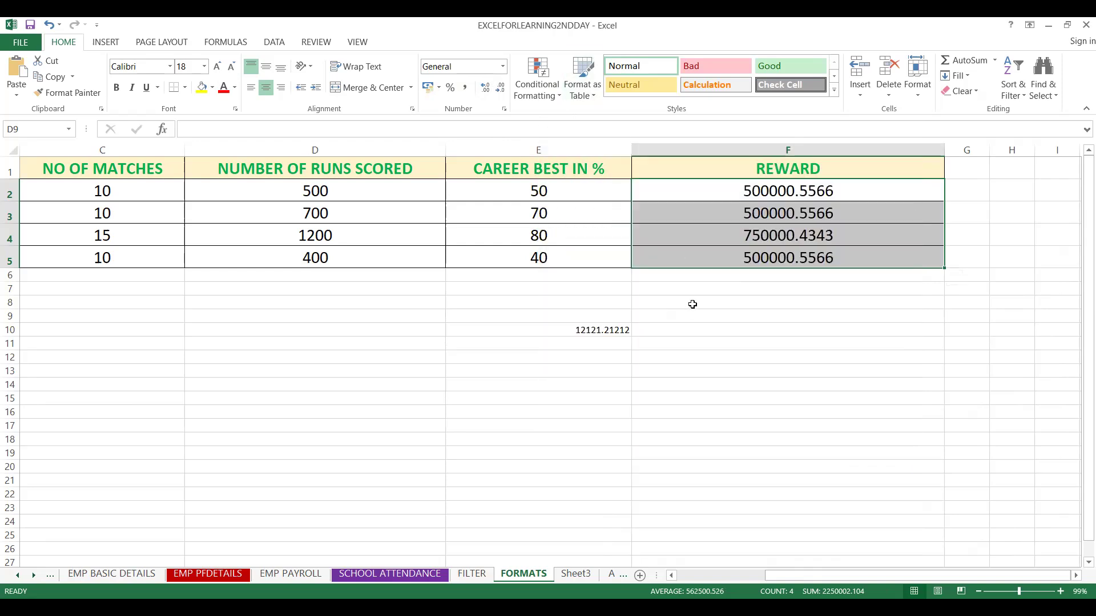
click(593, 332)
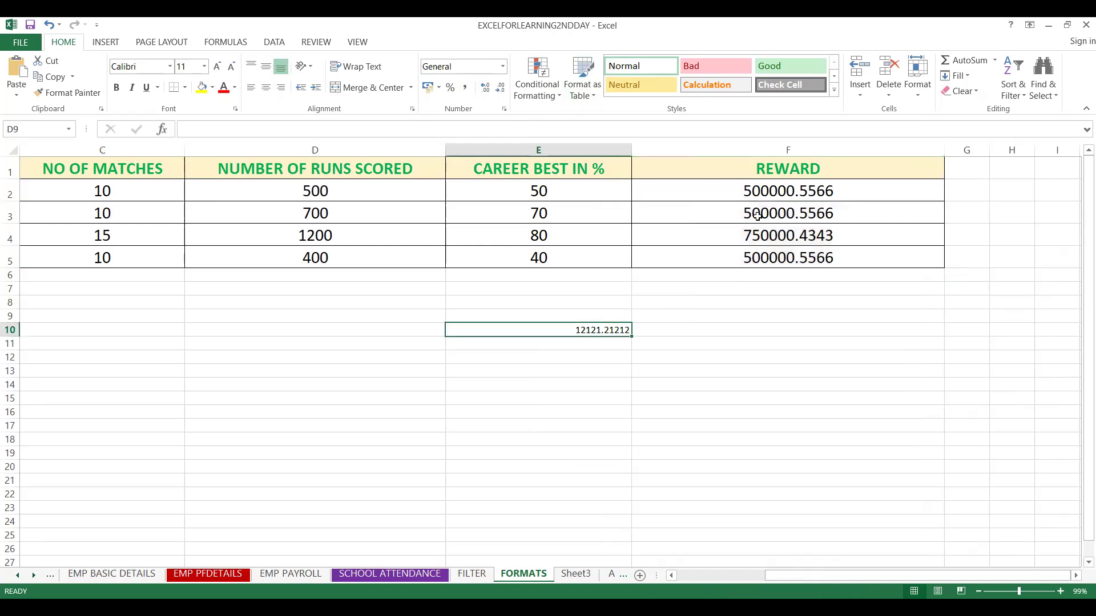
click(710, 197)
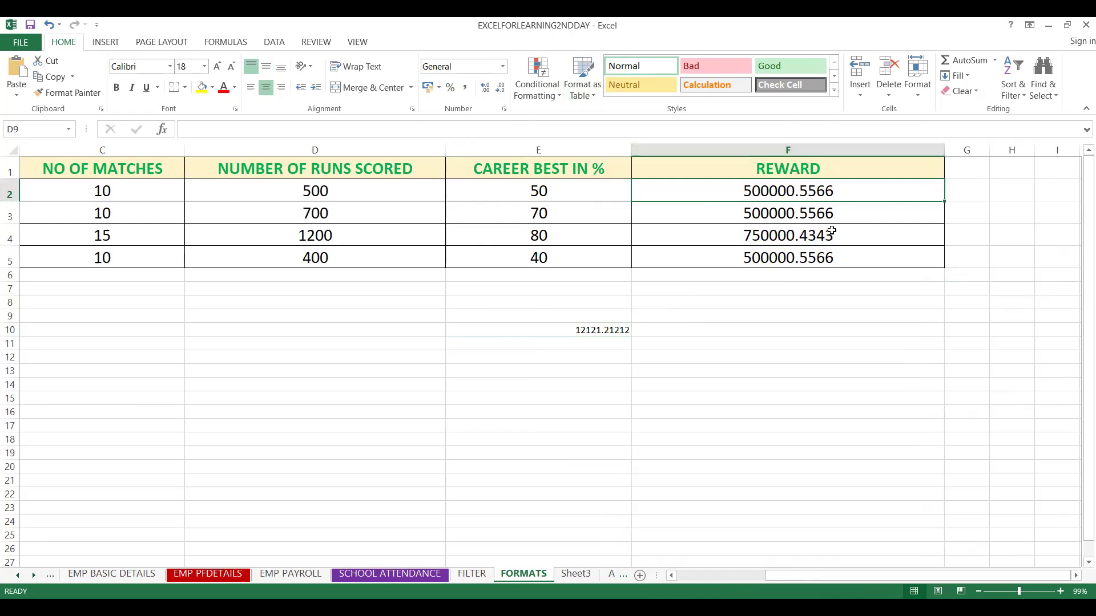
Select the REWARD values in F2:F5 and apply the default Number format again.
click(503, 67)
click(686, 182)
key(shift+Down)
key(shift+Down)
key(shift+Down)
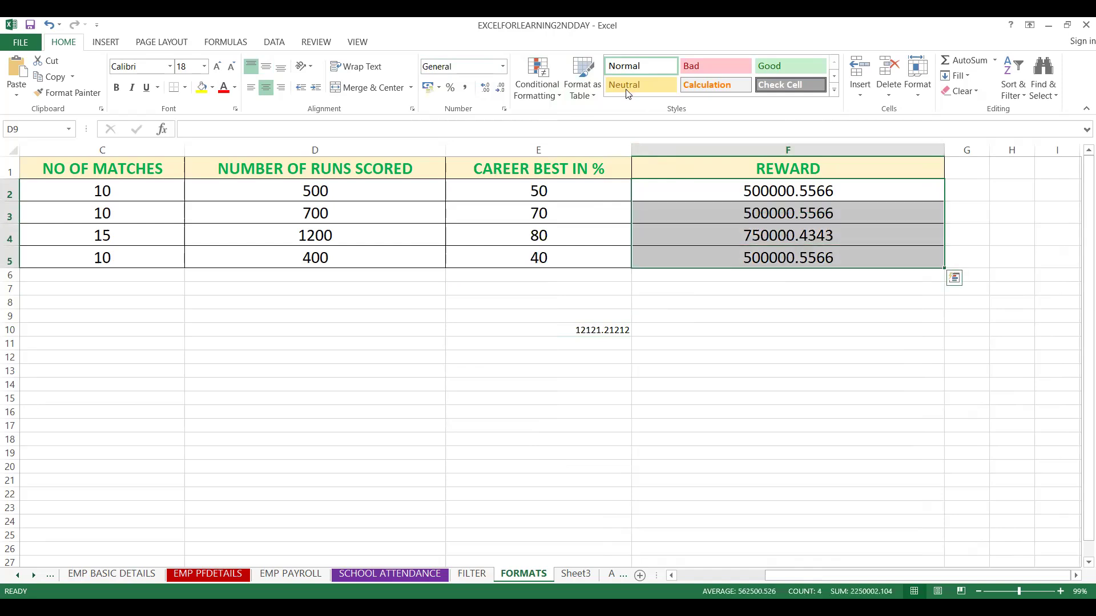
click(502, 67)
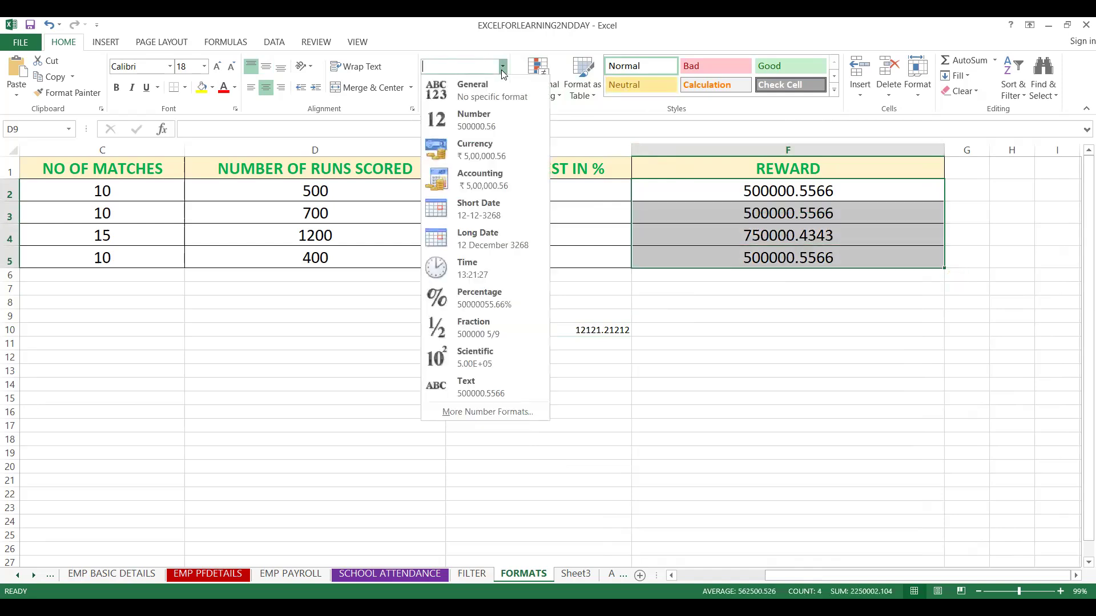
click(477, 122)
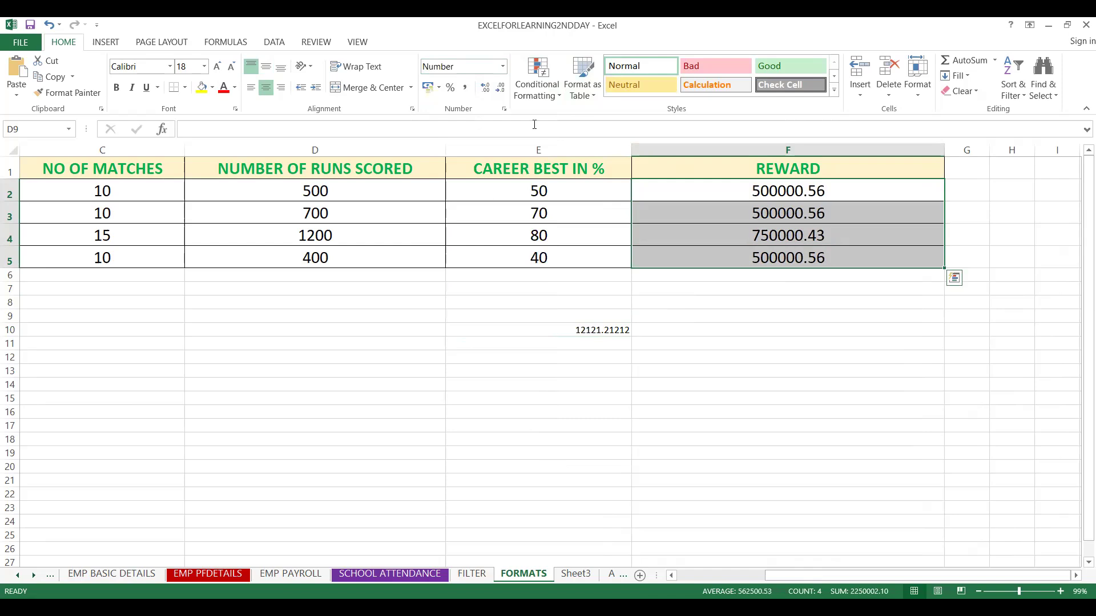
Increase the decimal places of the REWARD values in F2:F5 to six.
click(486, 90)
click(486, 90)
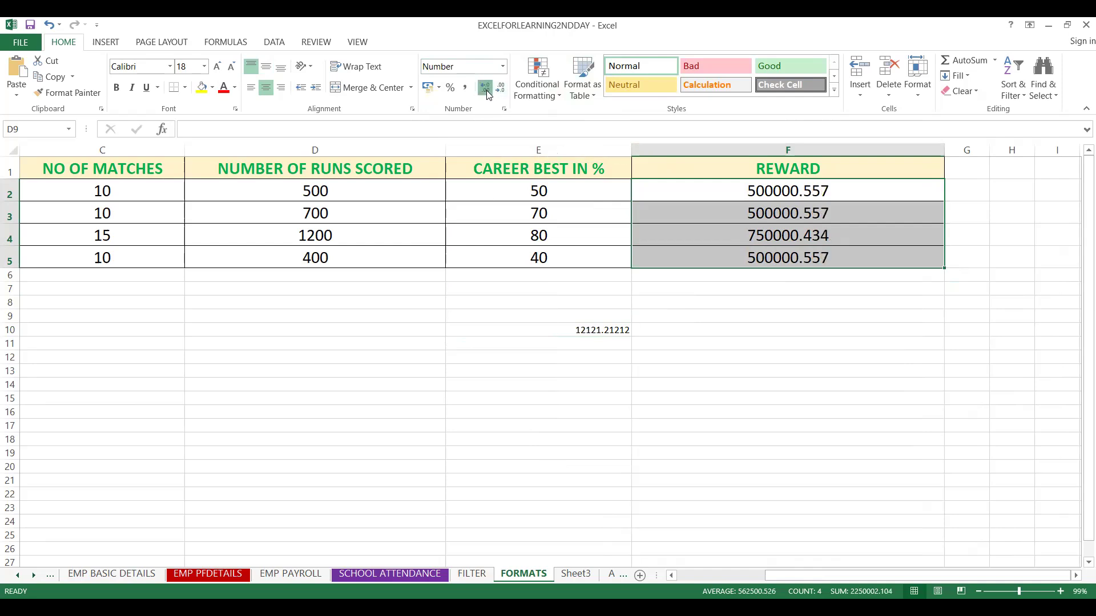
click(487, 90)
click(487, 92)
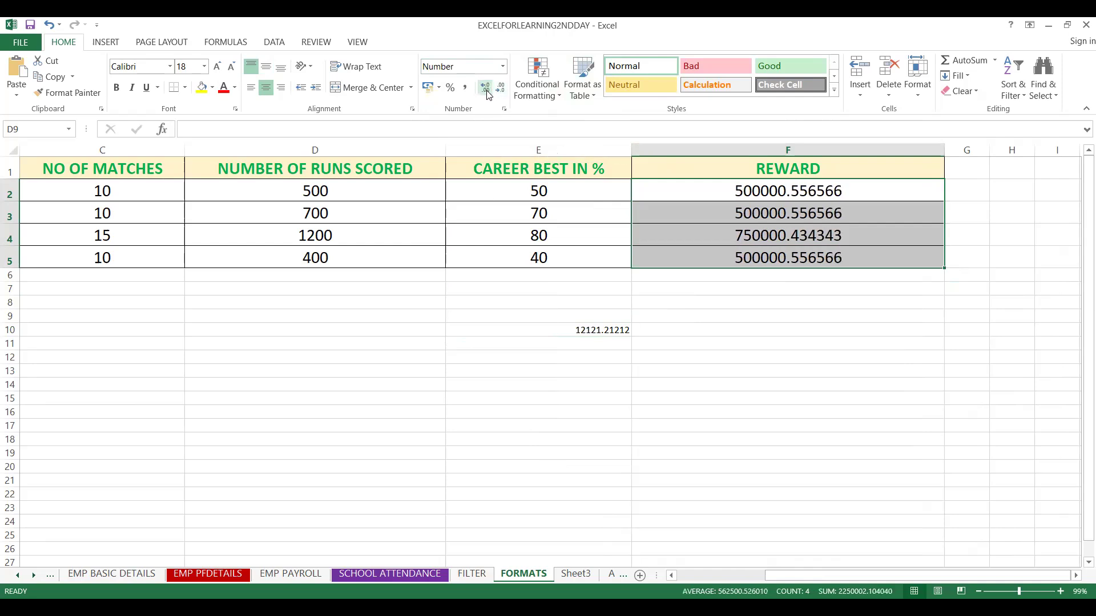
Decrease the decimals of F2:F5 until the REWARD values are shown as whole numbers.
click(502, 92)
click(502, 93)
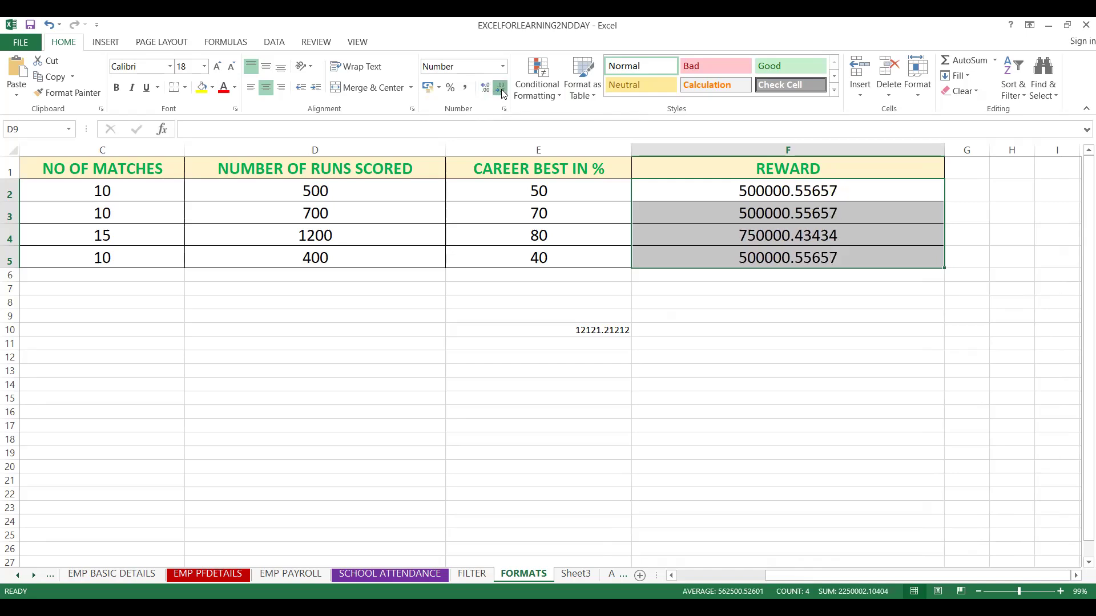
click(502, 92)
click(502, 93)
click(502, 92)
click(502, 91)
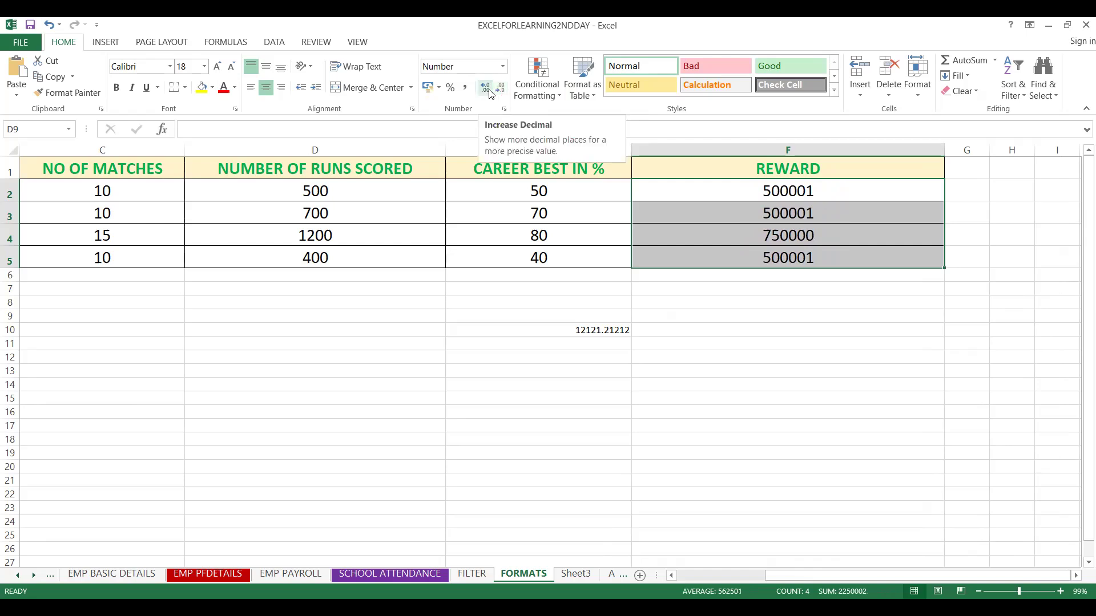
Extend the REWARD values in F2:F5 from whole numbers to 11 decimal places.
click(487, 89)
click(488, 89)
click(488, 89)
click(489, 89)
click(488, 89)
click(489, 89)
click(488, 89)
click(489, 89)
click(488, 89)
click(489, 89)
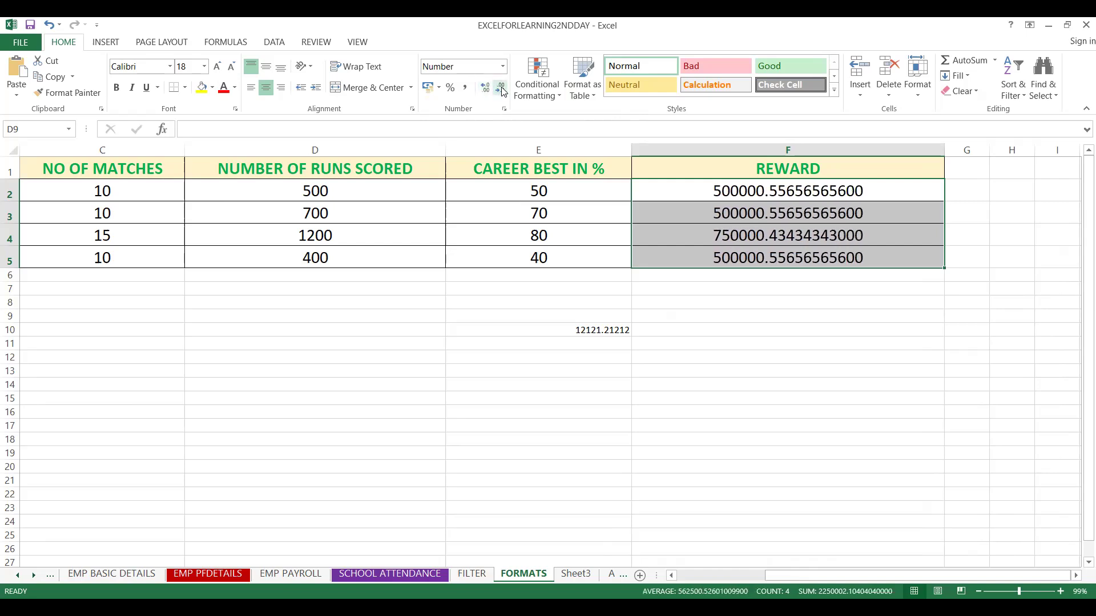
Reduce the REWARD values in F2:F5 to five decimal places and deselect the range by selecting cell E12.
click(501, 89)
click(501, 89)
click(501, 90)
click(501, 89)
click(503, 90)
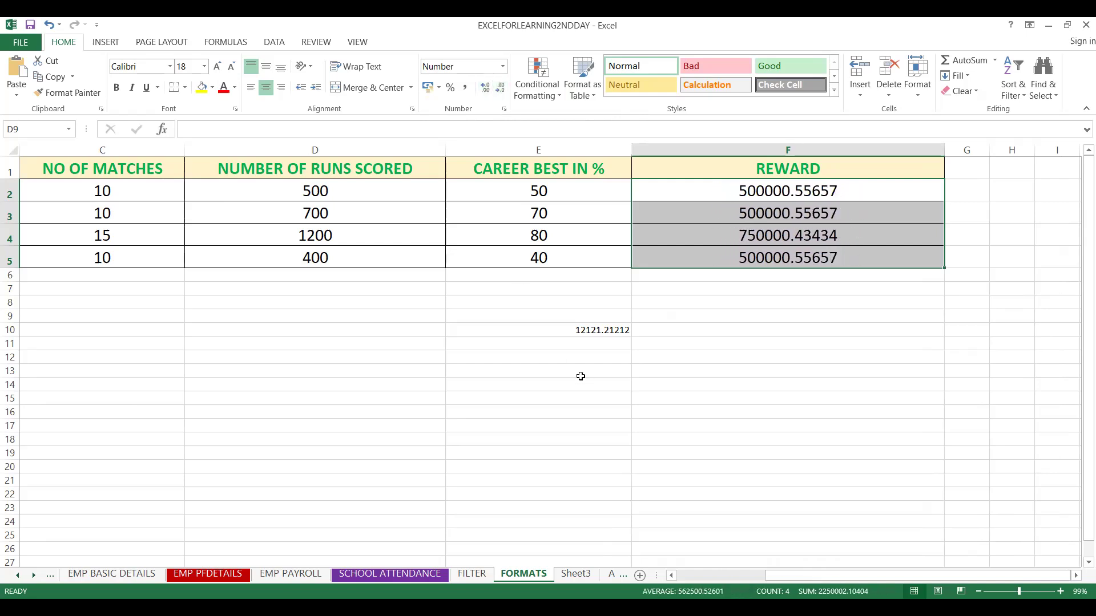
click(543, 353)
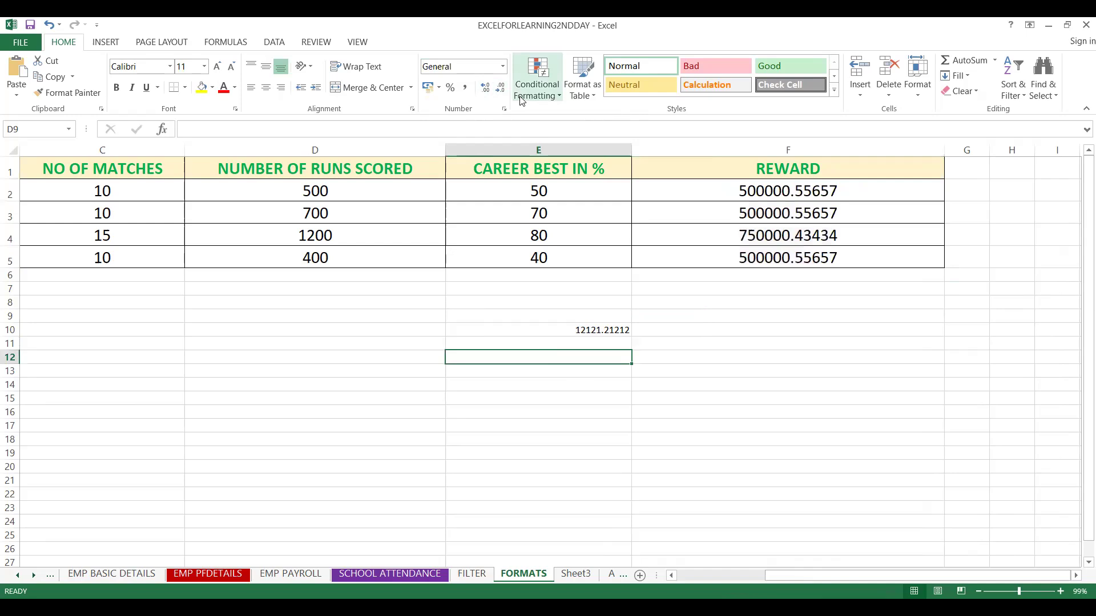
Preview the available number formats for the runs value in cell D5 without applying any of them.
click(441, 249)
click(502, 68)
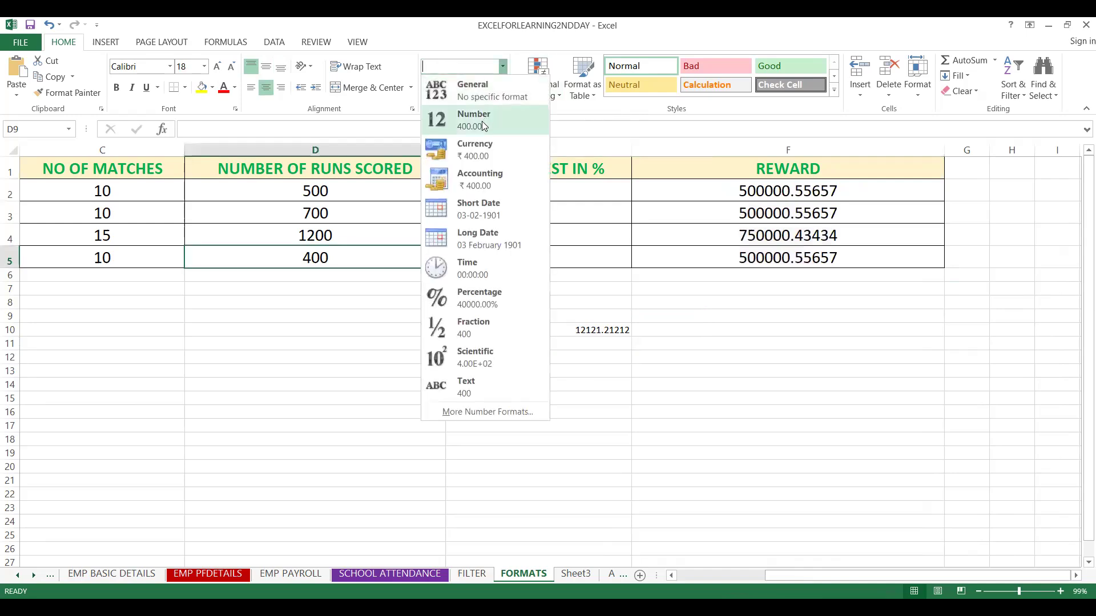
click(628, 251)
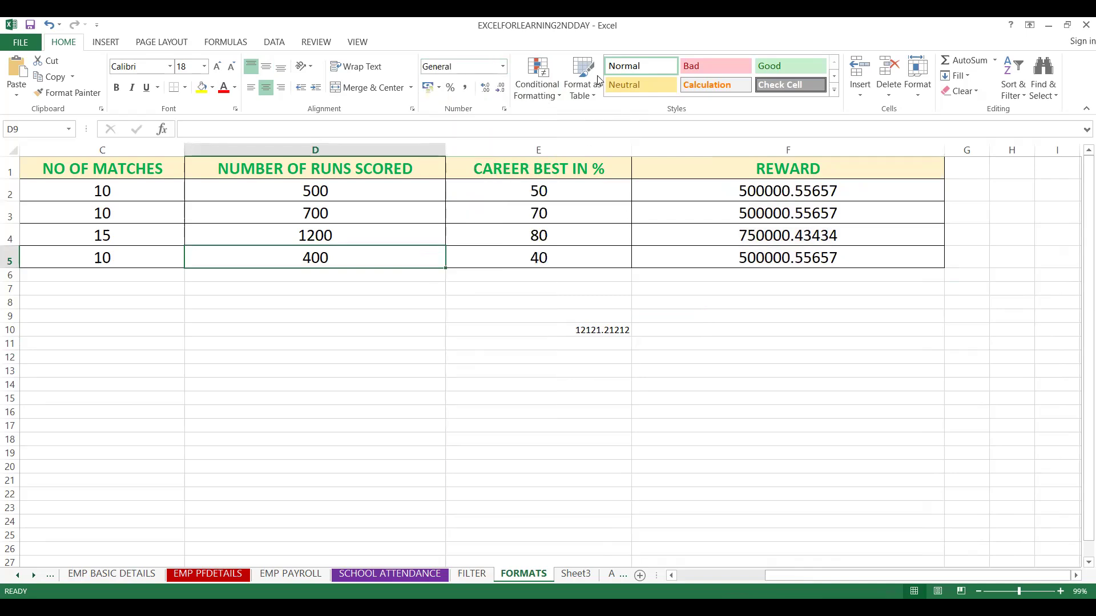